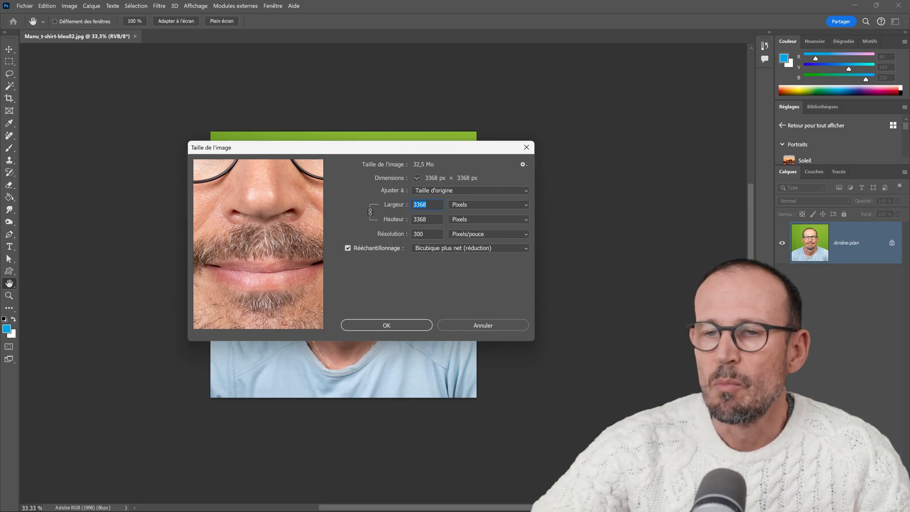
Step: Resize the image to 1024 × 1024 pixels
type("1024")
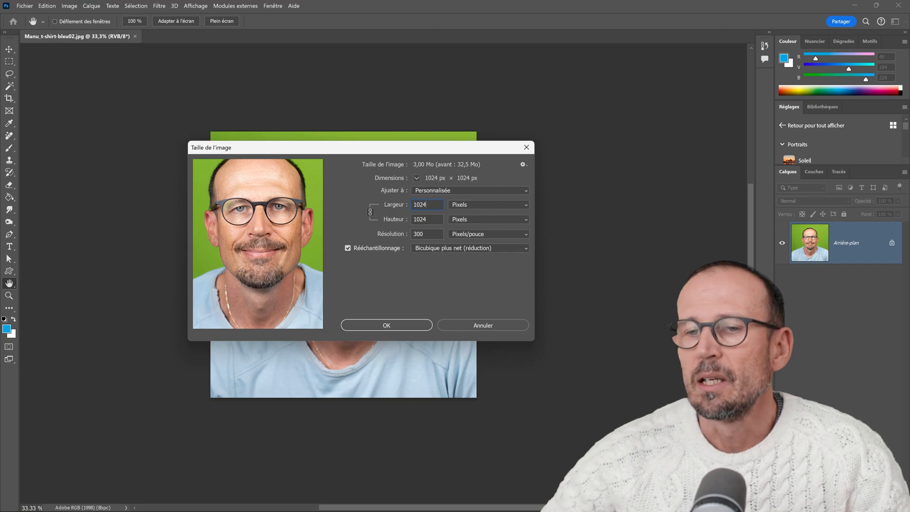
left_click(387, 325)
scroll(379, 263, "up", 4)
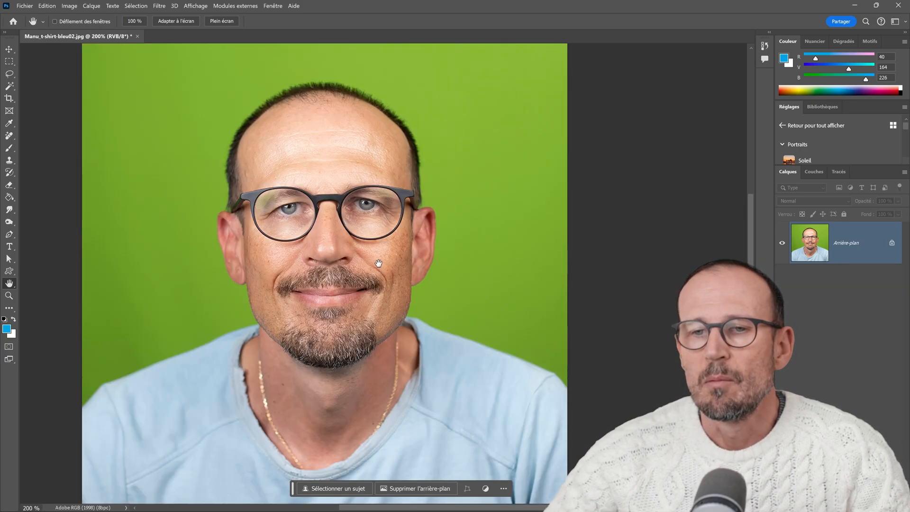
scroll(378, 263, "down", 1)
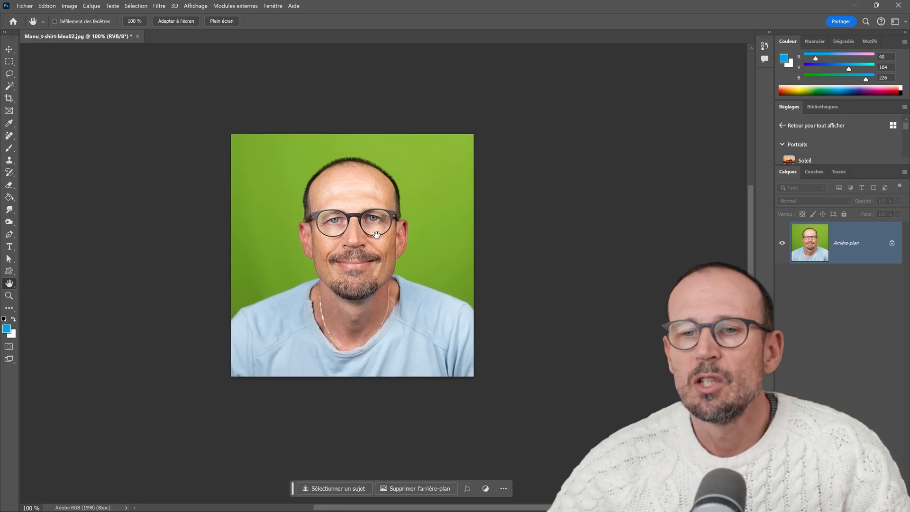
Step: Enter Quick Mask mode and set the mask overlay colour to red (#ff0404) in its options
key("l")
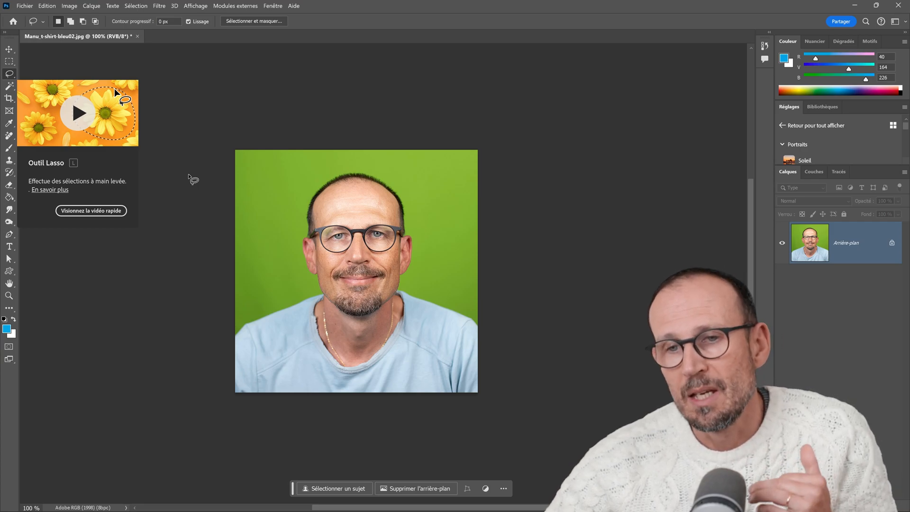
double_click(9, 348)
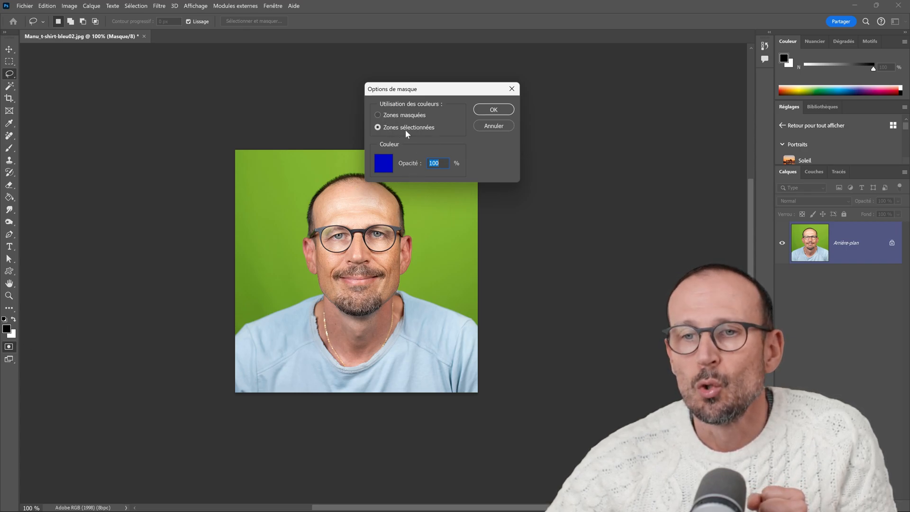
left_click(384, 163)
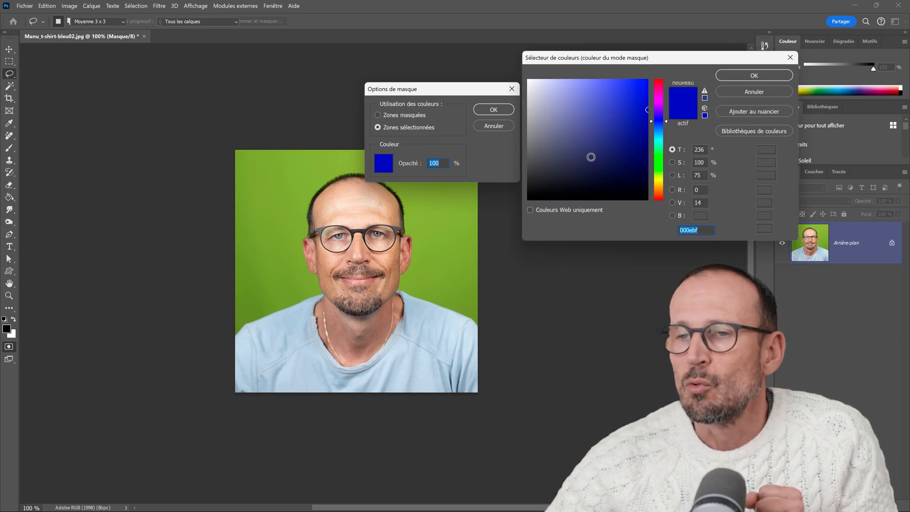
left_click(623, 127)
left_click_drag(662, 115, 662, 79)
left_click(647, 80)
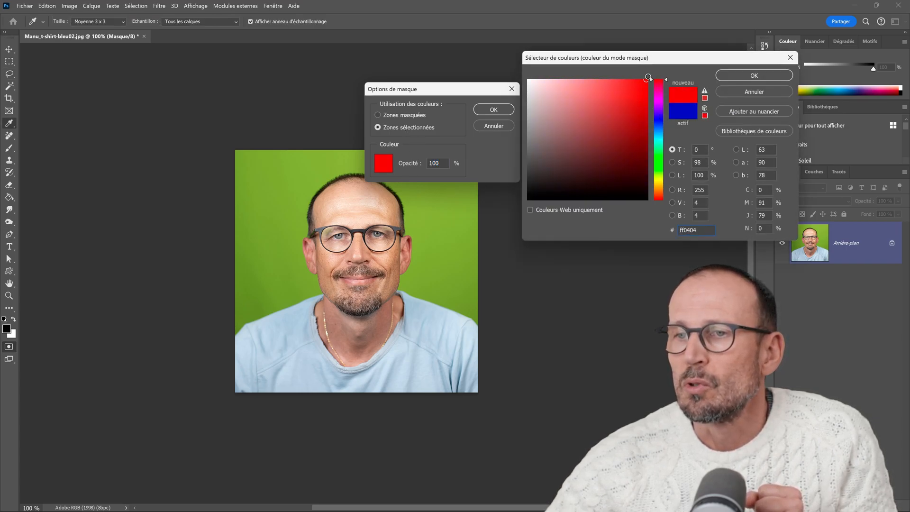
key("Return")
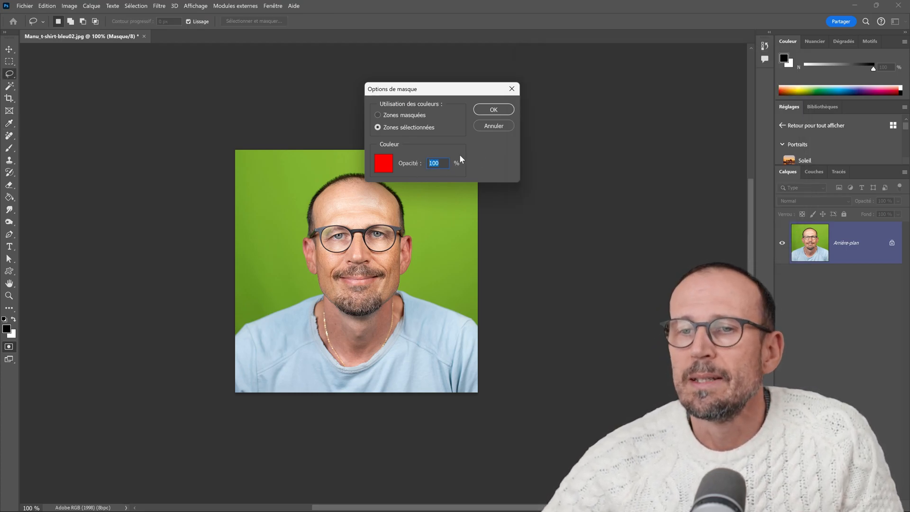
left_click(494, 110)
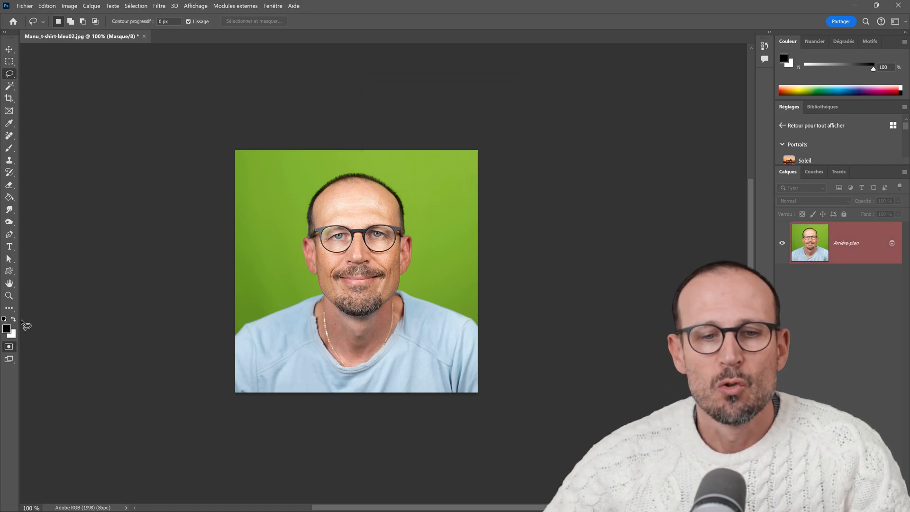
Step: Paint a first mask stroke over the top of the head with a soft 216 px brush at 0% hardness
left_click(10, 151)
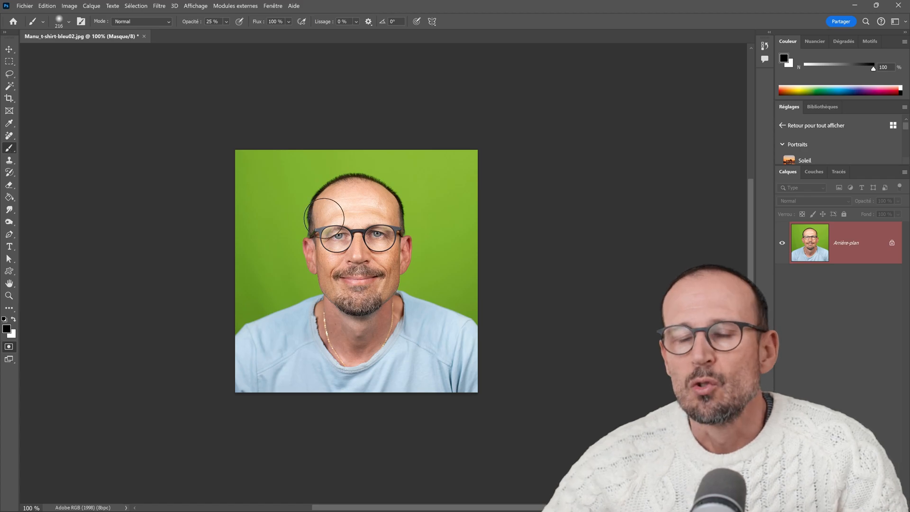
right_click(337, 207)
left_click_drag(384, 252, 380, 254)
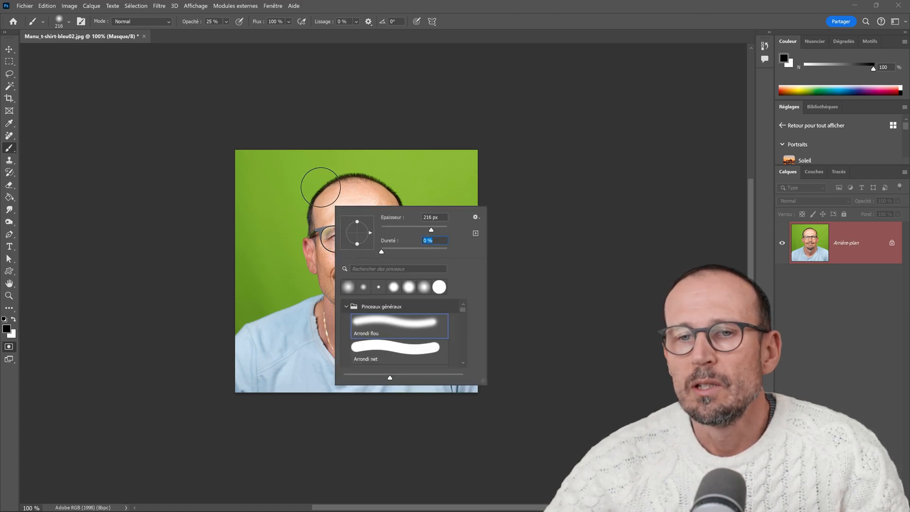
left_click_drag(321, 187, 351, 181)
Step: Set the brush to 100% opacity and mask the whole picture except the face from the eyes to the mouth
left_click_drag(198, 24, 274, 28)
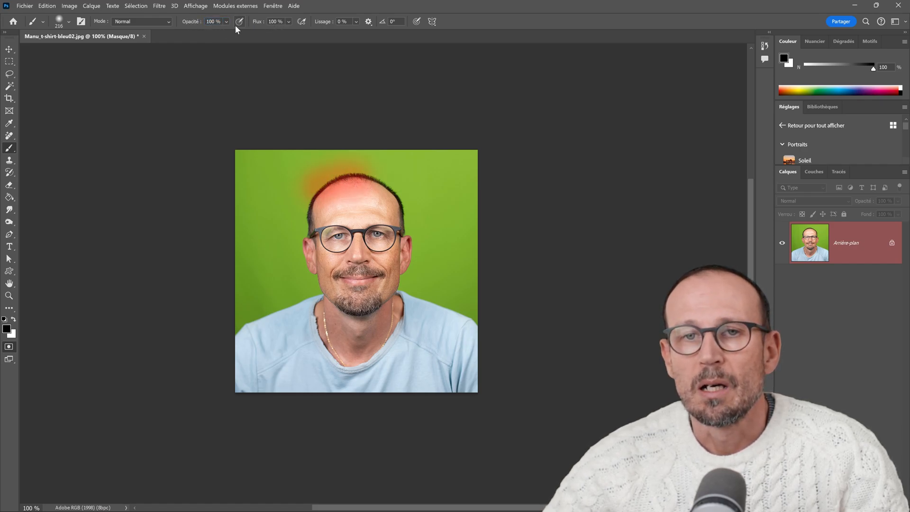
left_click(157, 22)
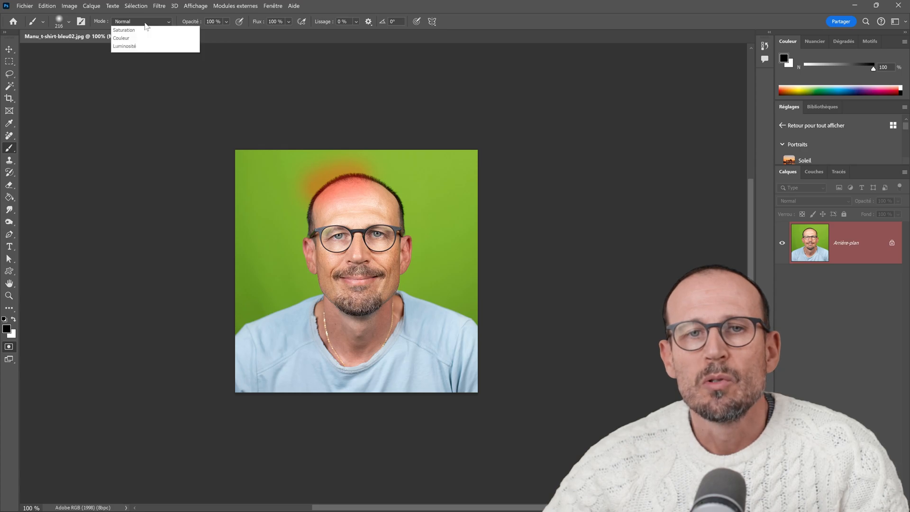
left_click(136, 30)
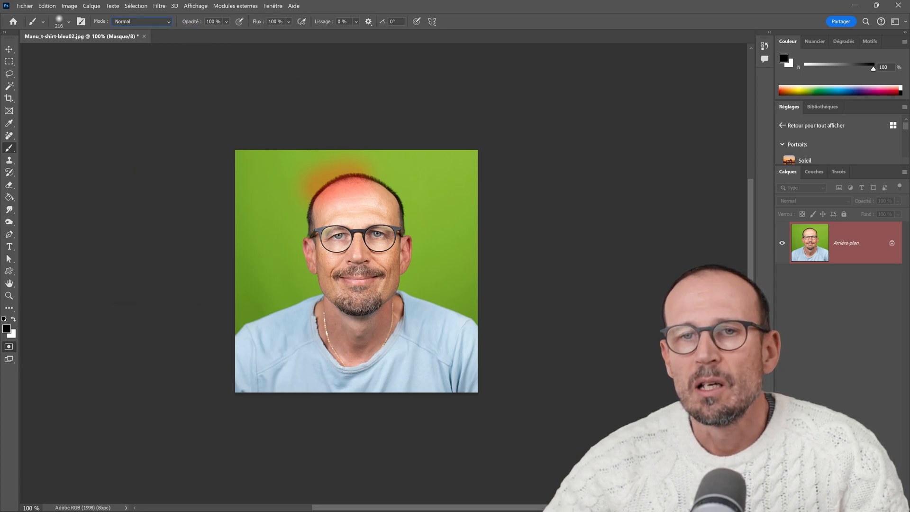
mouse_move(381, 164)
left_mouse_down()
mouse_move(271, 163)
mouse_move(453, 154)
mouse_move(262, 155)
mouse_move(370, 155)
mouse_move(445, 172)
mouse_move(444, 191)
mouse_move(364, 179)
mouse_move(280, 188)
mouse_move(254, 162)
mouse_move(258, 195)
mouse_move(300, 177)
mouse_move(278, 209)
mouse_move(305, 190)
mouse_move(287, 208)
mouse_move(316, 187)
mouse_move(361, 181)
mouse_move(419, 191)
mouse_move(454, 211)
mouse_move(463, 149)
mouse_move(459, 228)
mouse_move(447, 190)
mouse_move(314, 191)
mouse_move(293, 195)
mouse_move(280, 211)
mouse_move(273, 268)
mouse_move(280, 252)
mouse_move(286, 268)
mouse_move(283, 250)
mouse_move(311, 318)
mouse_move(303, 296)
mouse_move(330, 320)
mouse_move(376, 321)
mouse_move(331, 321)
mouse_move(388, 312)
mouse_move(329, 314)
mouse_move(374, 318)
mouse_move(423, 297)
mouse_move(409, 310)
mouse_move(436, 204)
mouse_move(438, 336)
mouse_move(360, 358)
mouse_move(332, 404)
mouse_move(302, 378)
mouse_move(301, 350)
mouse_move(222, 184)
mouse_move(253, 361)
mouse_move(258, 274)
mouse_move(342, 350)
mouse_move(262, 417)
mouse_move(299, 370)
left_mouse_up()
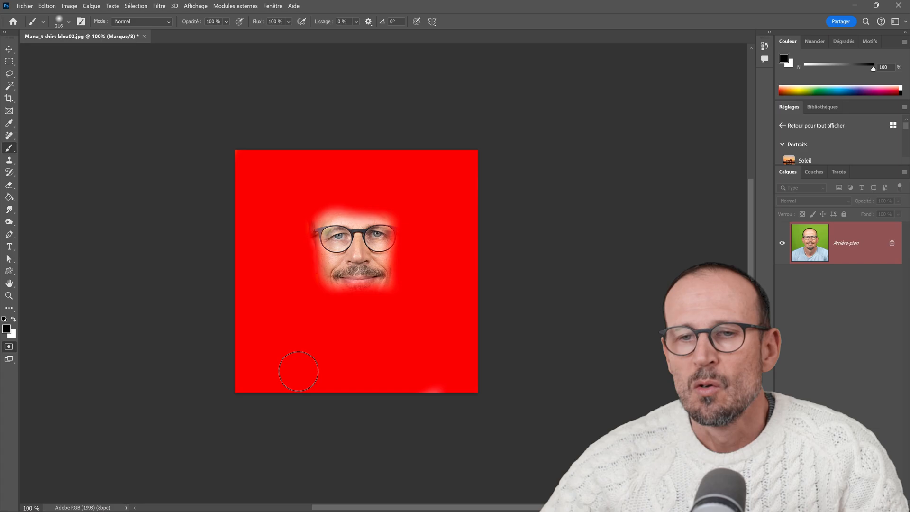
Step: Paint with white, using a brush of about 109 px, to unmask both ends of the glasses
left_click(391, 316, "ctrl")
scroll(393, 294, "up", 2)
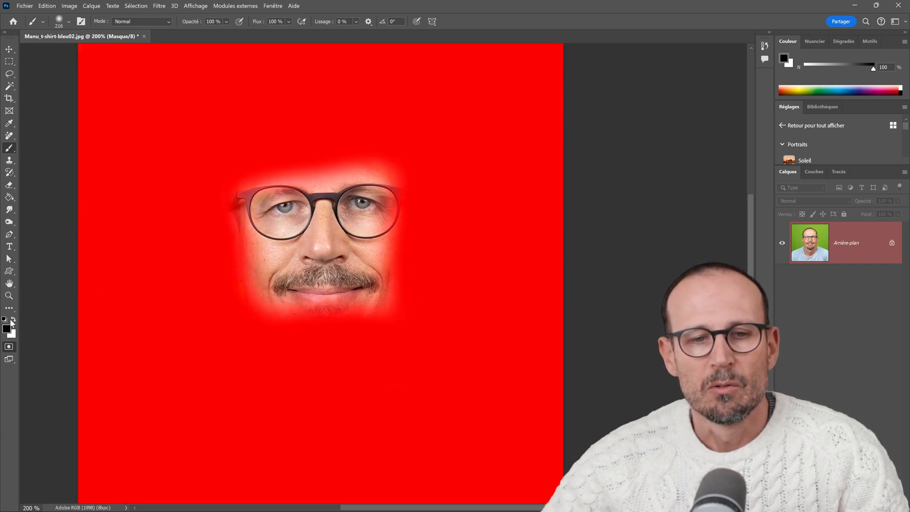
key("x")
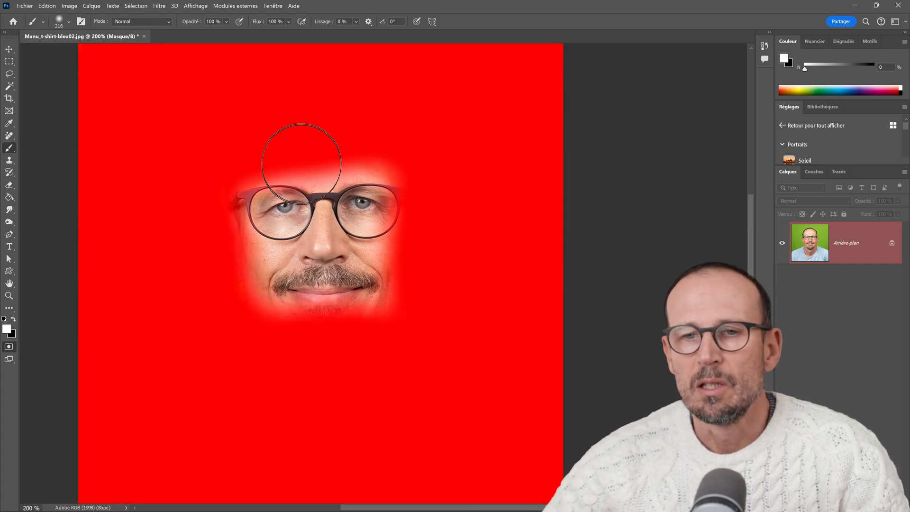
mouse_move(349, 171)
left_mouse_down()
mouse_move(303, 181)
mouse_move(259, 206)
mouse_move(360, 210)
mouse_move(377, 201)
mouse_move(383, 232)
mouse_move(341, 210)
mouse_move(348, 230)
mouse_move(324, 253)
left_mouse_up()
key("ctrl+z")
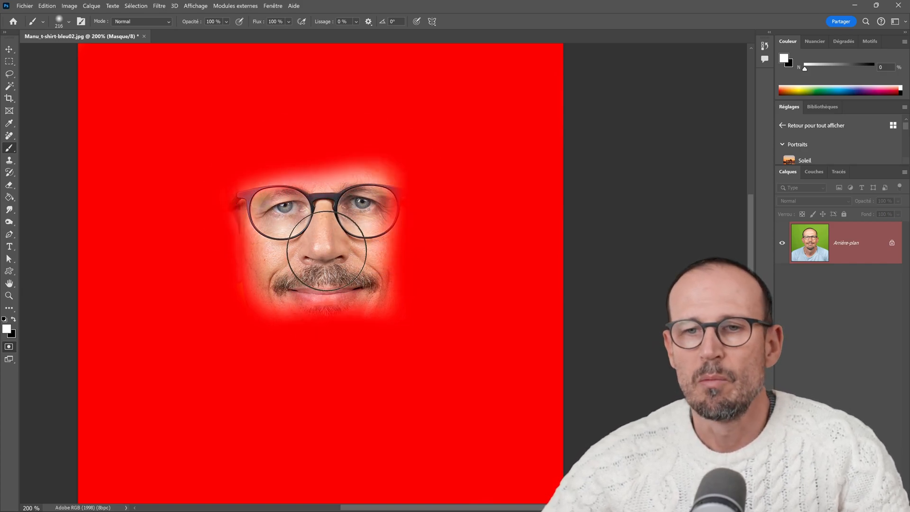
key("x")
key("x")
mouse_move(369, 213)
left_mouse_down()
mouse_move(381, 214)
mouse_move(258, 220)
left_mouse_up()
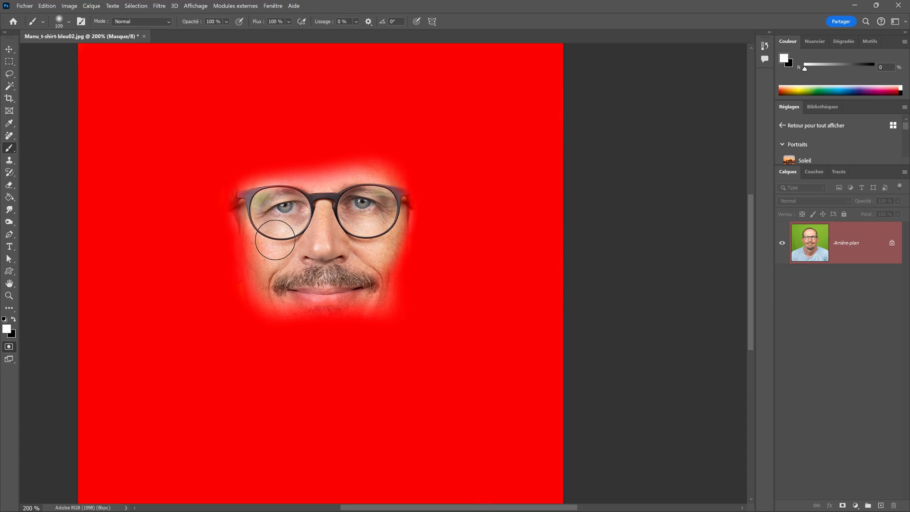
Step: Mask the moustache in black with a brush of about 60 px, leaving the lips clear, and convert the quick mask into a selection
key("x")
mouse_move(308, 277)
left_mouse_down()
mouse_move(397, 263)
mouse_move(272, 279)
mouse_move(381, 296)
mouse_move(332, 296)
mouse_move(367, 282)
mouse_move(269, 286)
mouse_move(385, 280)
left_mouse_up()
key("x")
key("x")
key("ctrl+minus")
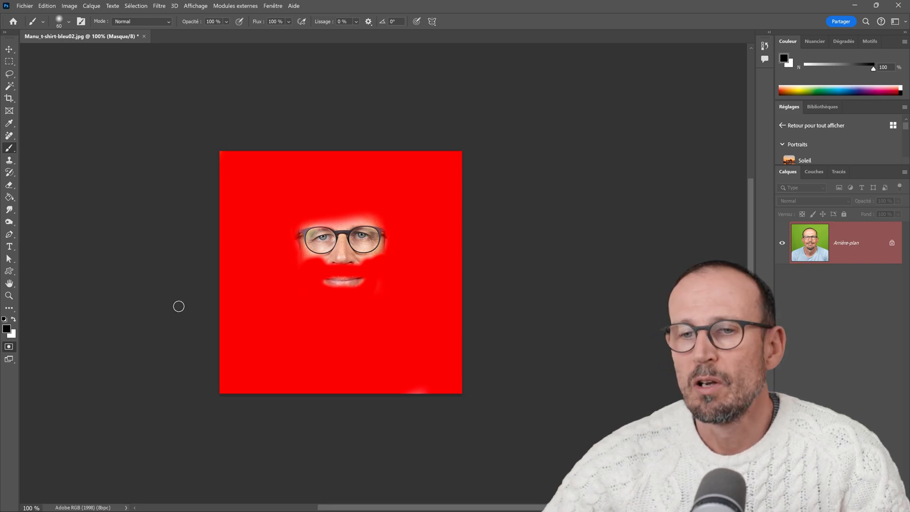
key("q")
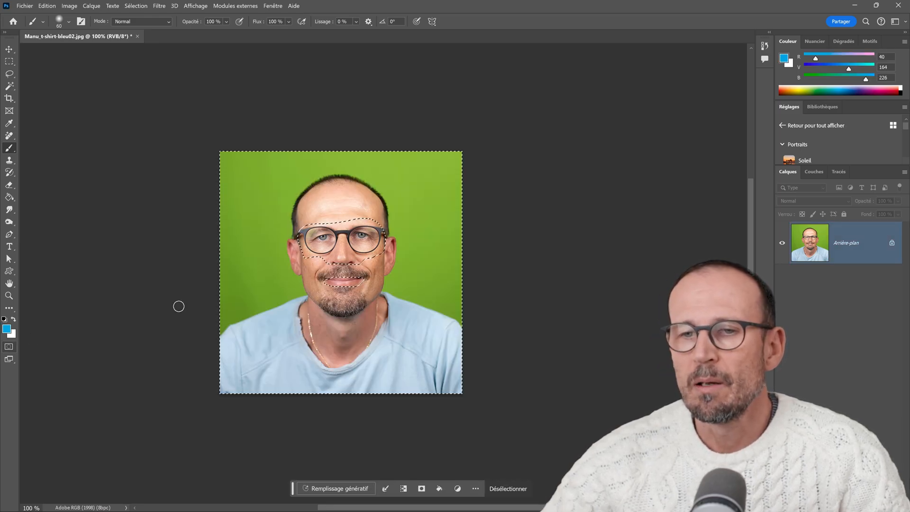
Step: Run Generative Fill on the selection with the prompt "Un portrait du père noël, longue barbe blanche"
left_click_drag(293, 488, 249, 425)
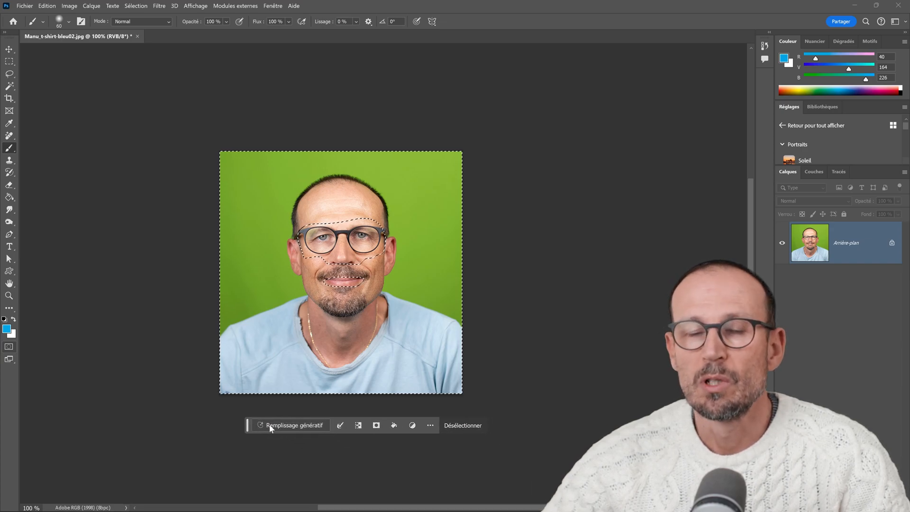
left_click(273, 5)
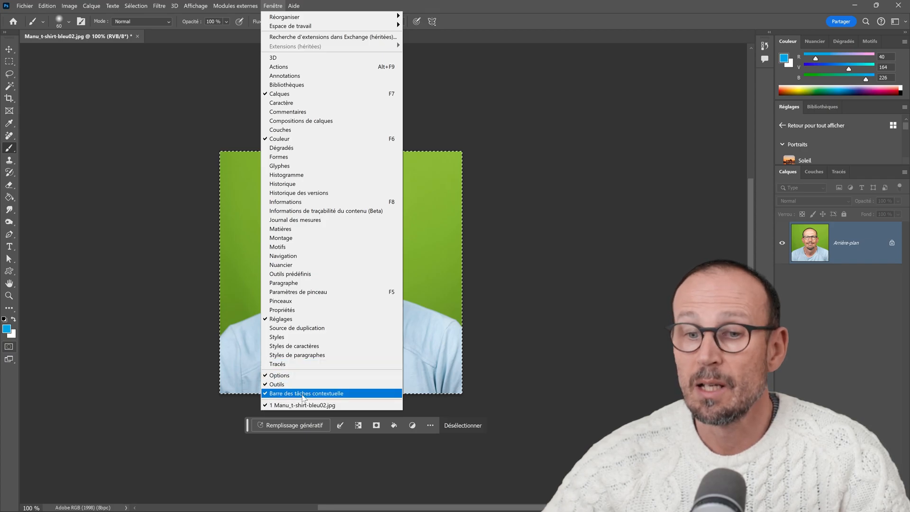
left_click(456, 8)
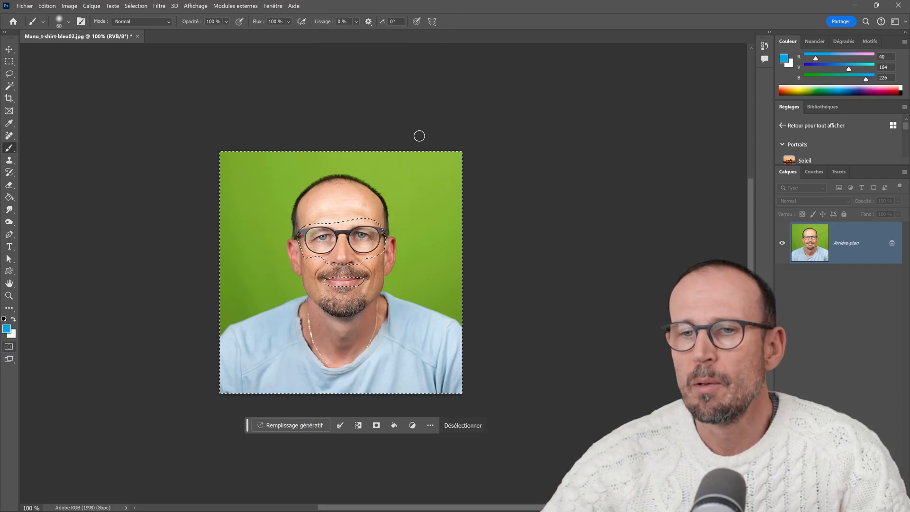
left_click(282, 426)
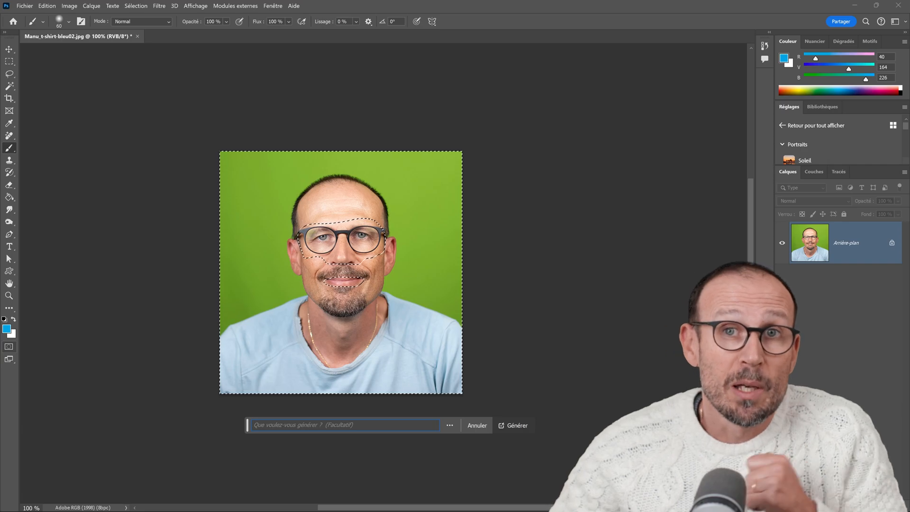
type("Un portrait du père noël, longue barbe blanche")
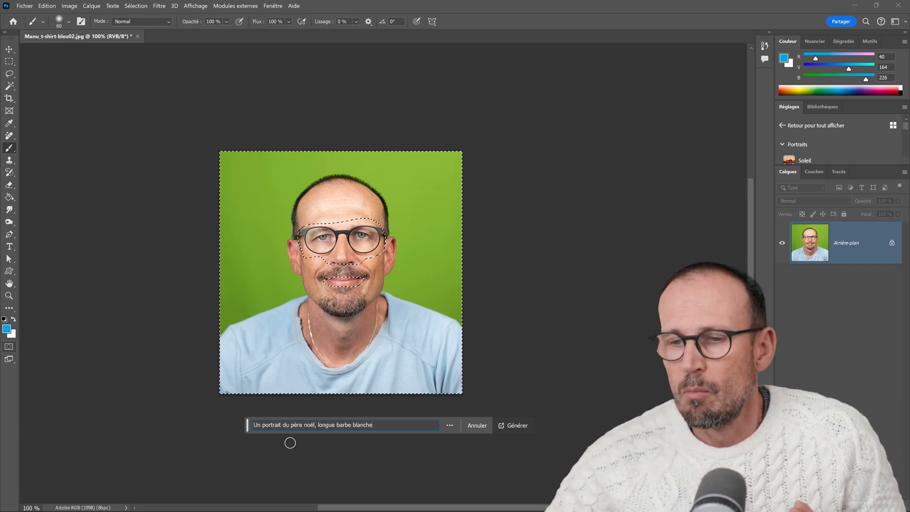
left_click(518, 429)
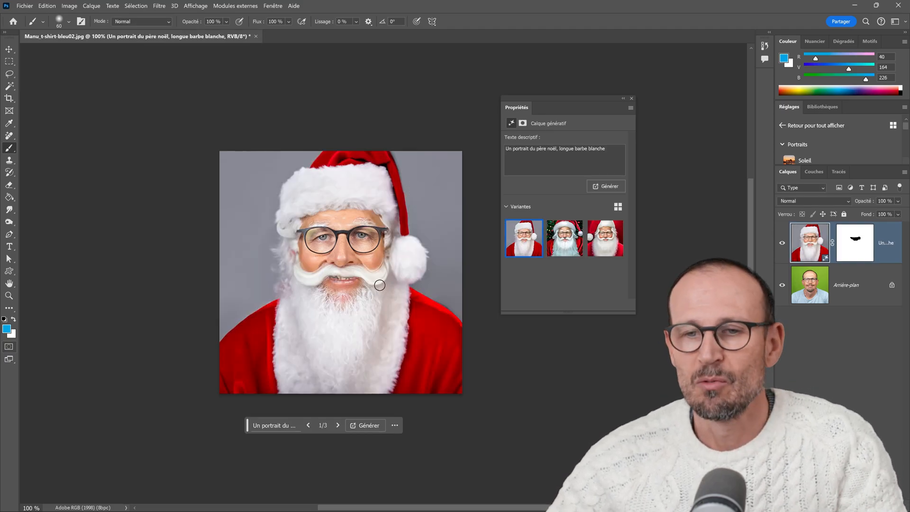
Step: Compare the three generated Santa variants, return to the first one and examine its face up close
mouse_move(379, 285)
left_mouse_down()
mouse_move(407, 277)
mouse_move(377, 276)
left_mouse_up()
key("ctrl+plus")
key("ctrl+minus")
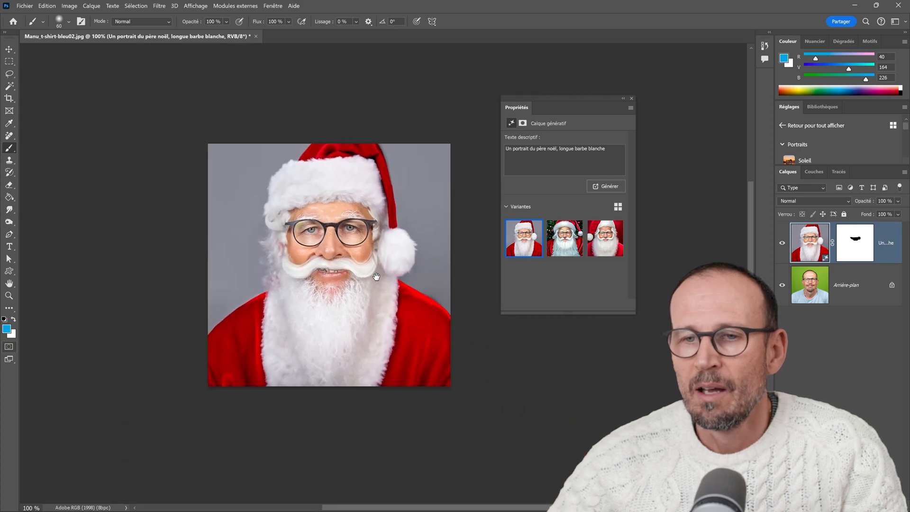
left_click(564, 244)
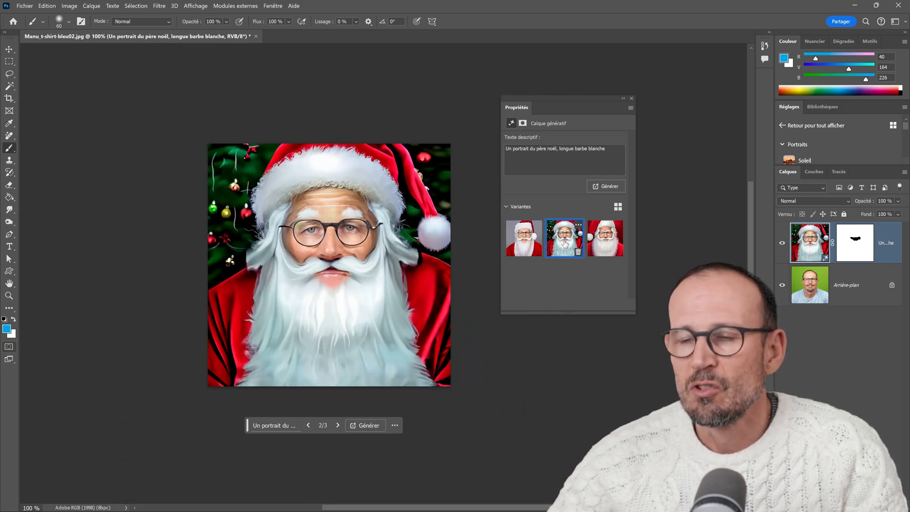
left_click(601, 241)
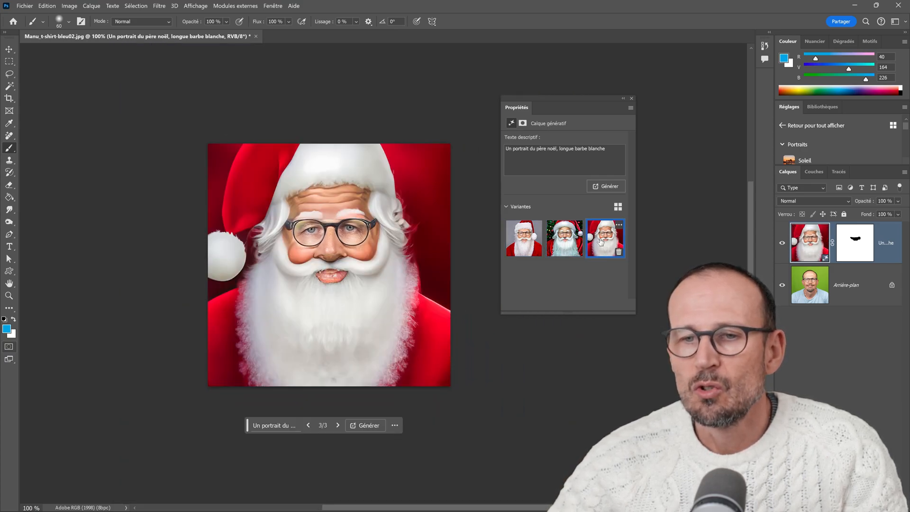
left_click(564, 244)
left_click(530, 251)
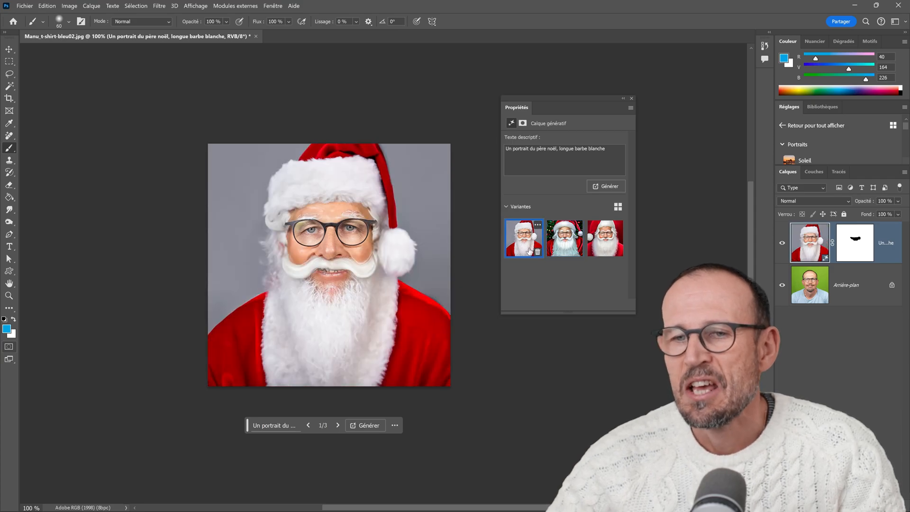
left_click(368, 272, "ctrl")
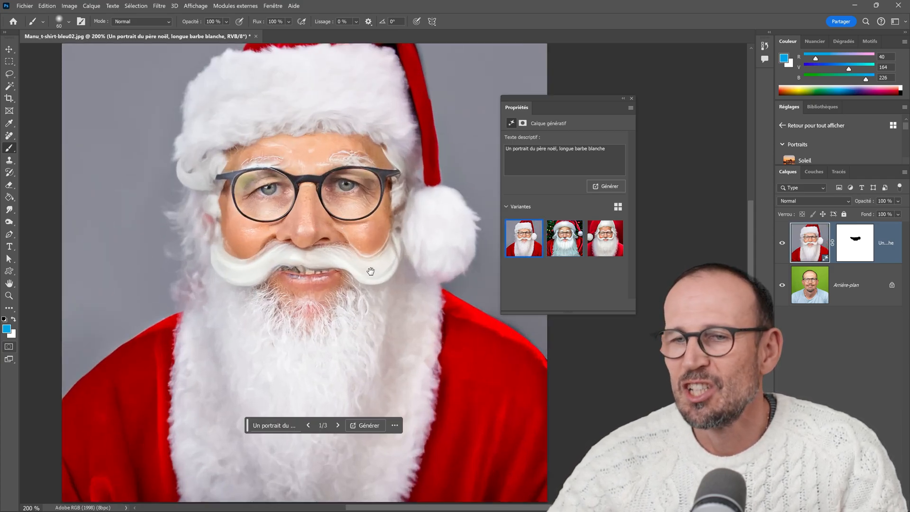
left_click_drag(370, 272, 359, 292)
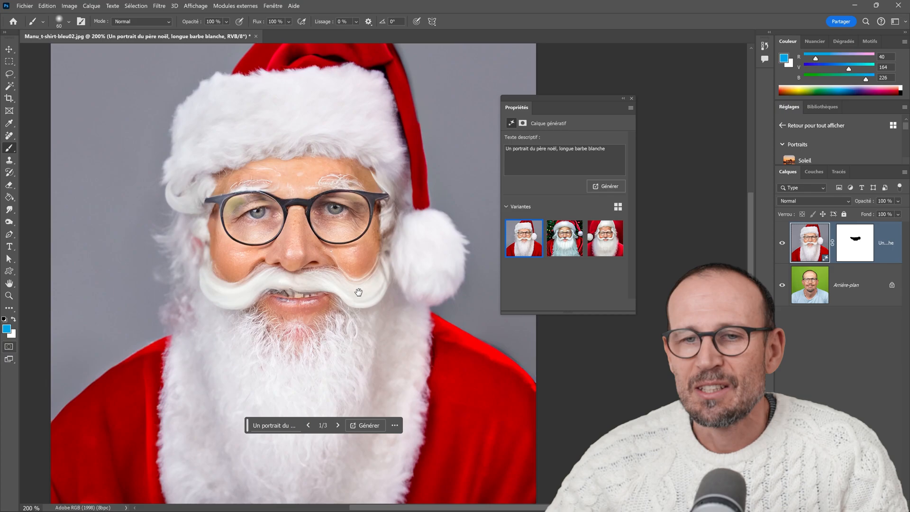
left_click(365, 261, "alt")
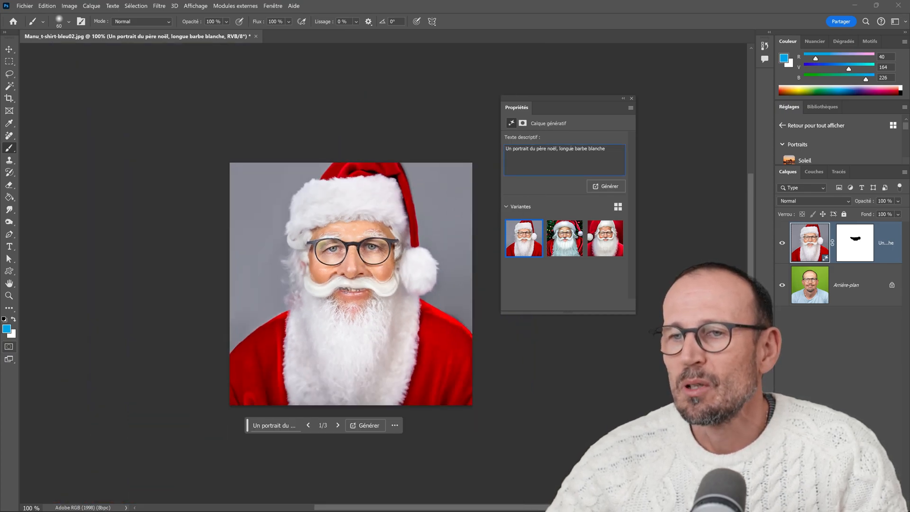
Step: Change the generative layer's prompt to "une belle photo du père noël avec une longue barbe blanche" and generate new variants
left_click_drag(529, 149, 498, 141)
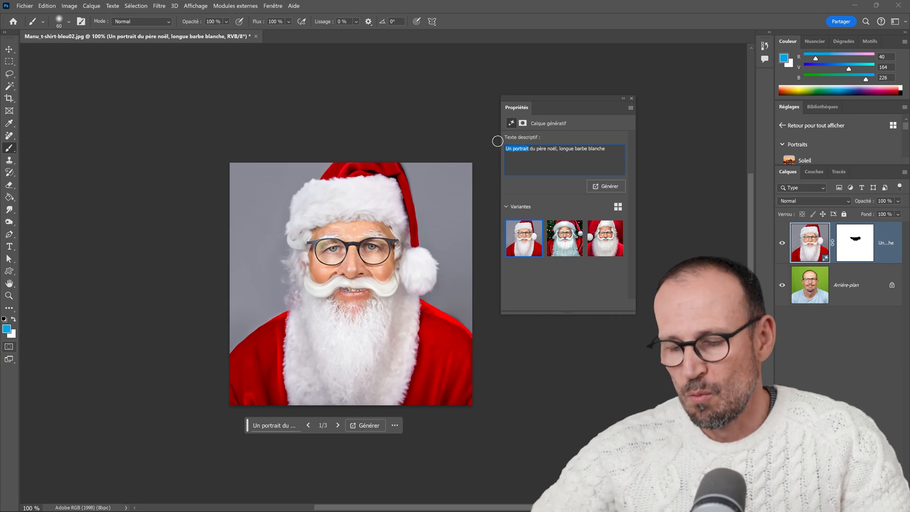
type("une bell")
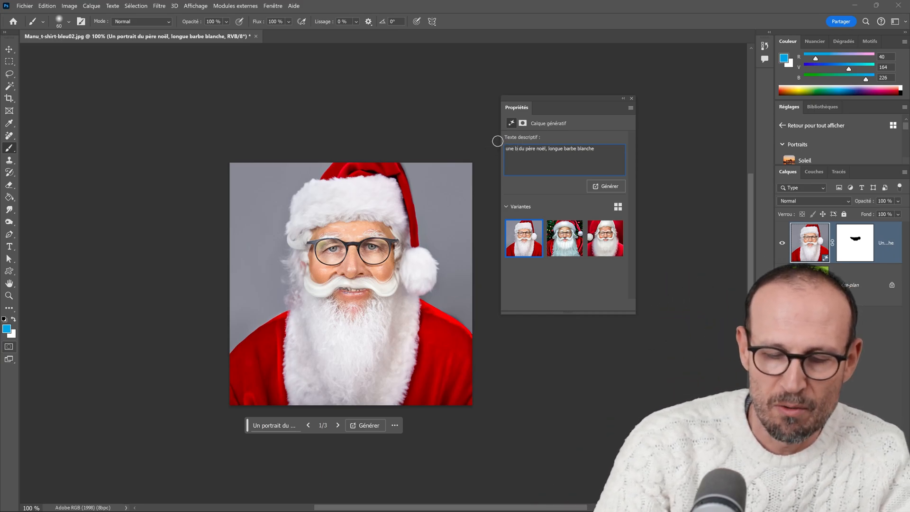
type("e photo")
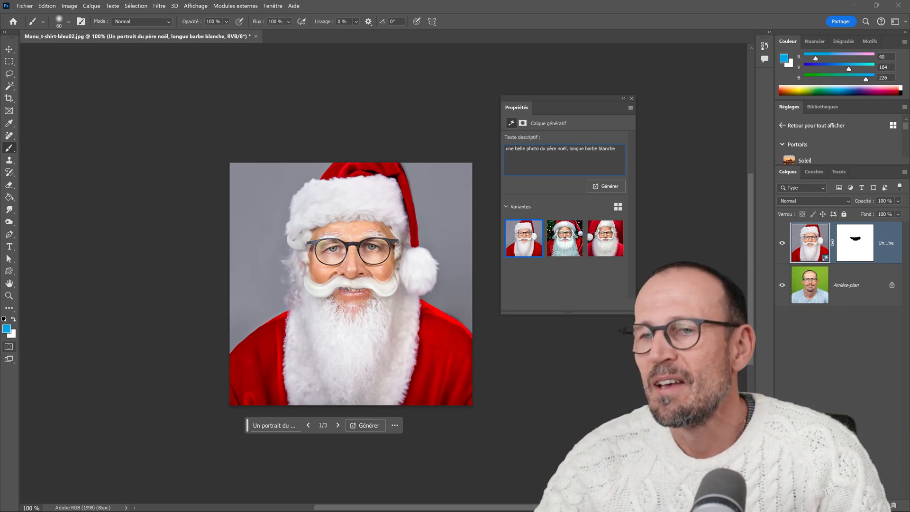
left_click(569, 149)
key("BackSpace")
key("BackSpace")
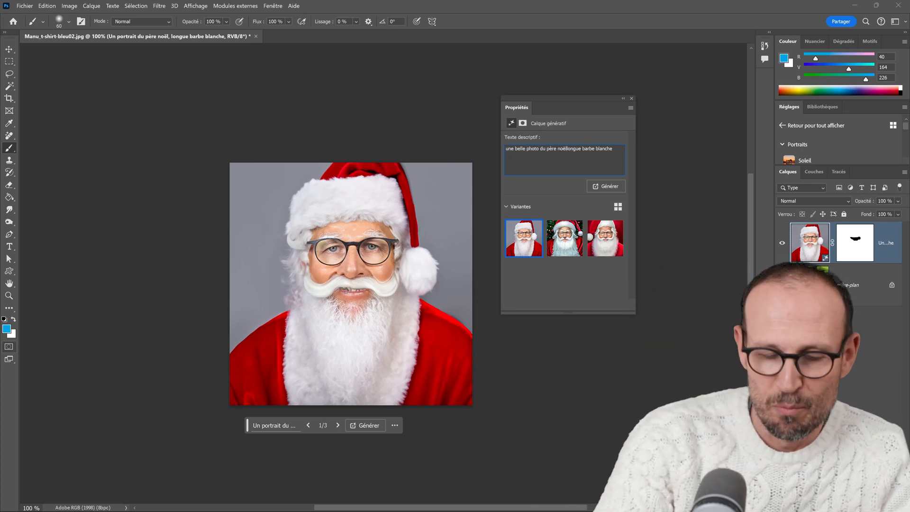
type("avcec")
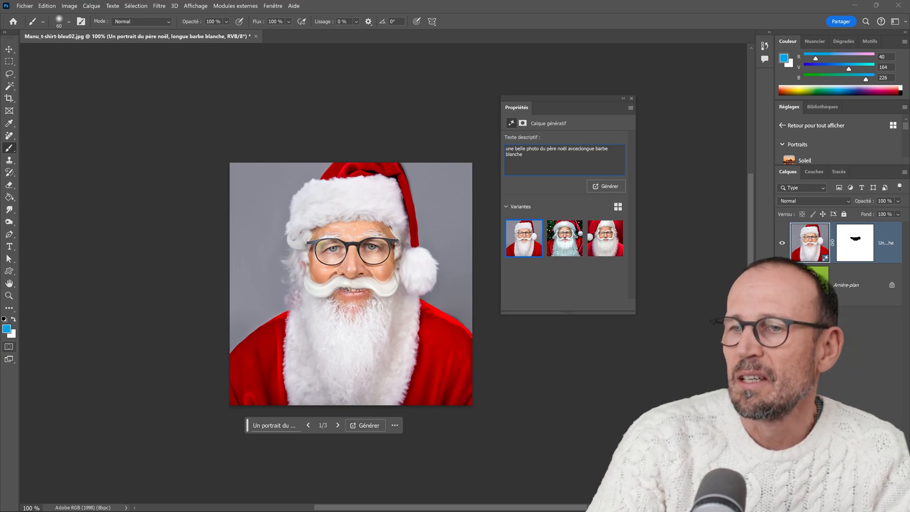
type(" une")
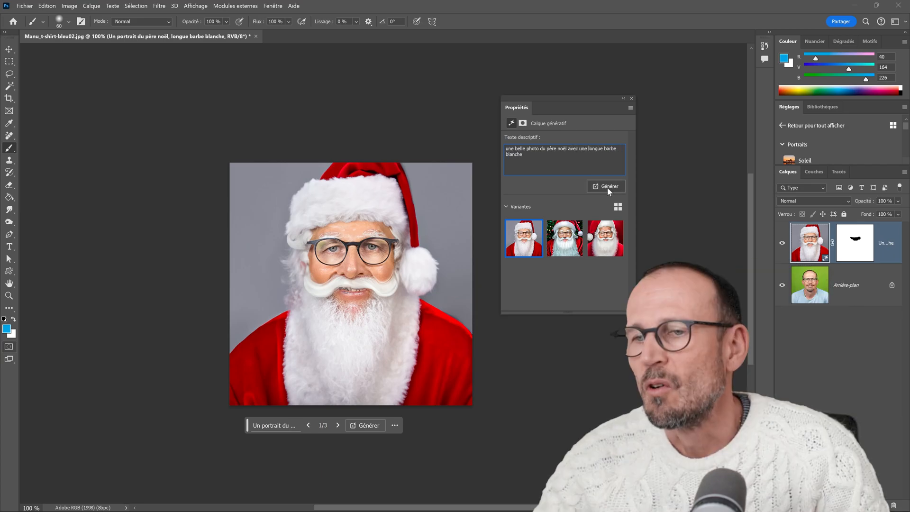
left_click(608, 186)
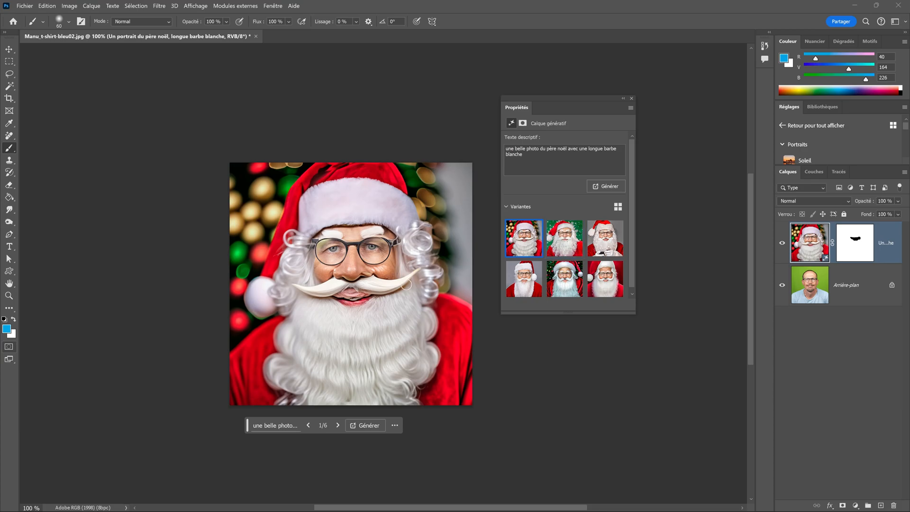
Step: Compare the three new Santa variants up close and choose the one with the green snowflake background
scroll(405, 285, "up", 1)
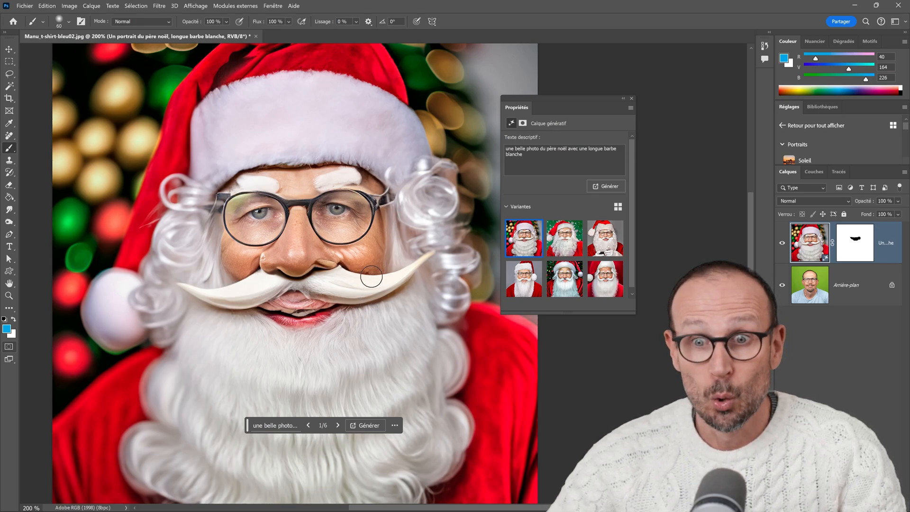
left_click(561, 251)
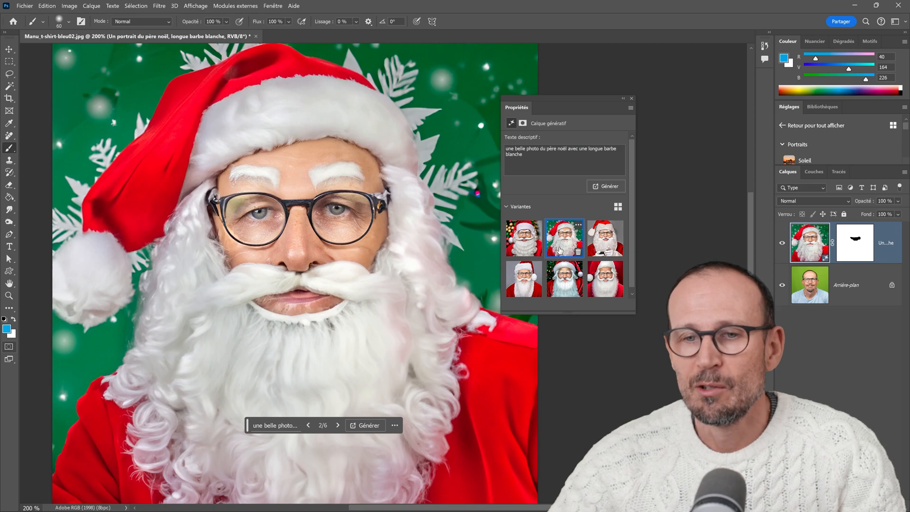
left_click(403, 269, "alt")
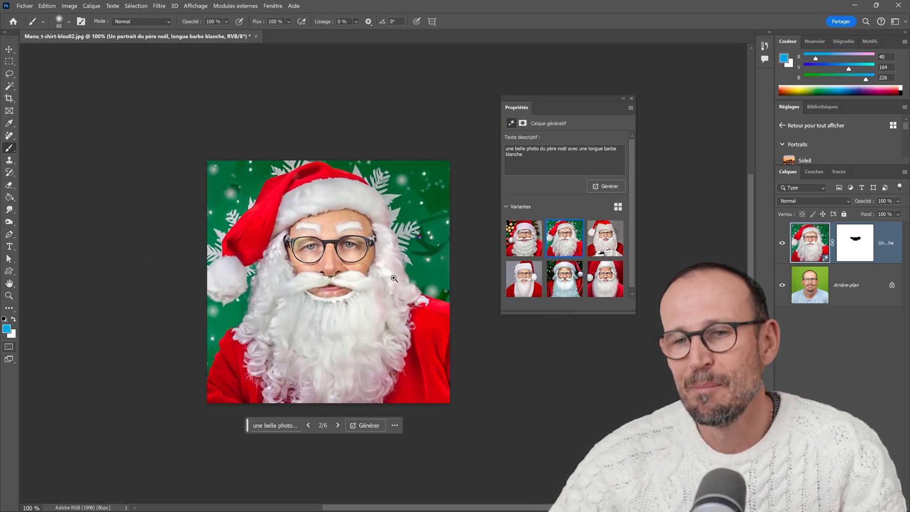
left_click(396, 277, "ctrl")
left_click(392, 278, "alt")
left_click(601, 245)
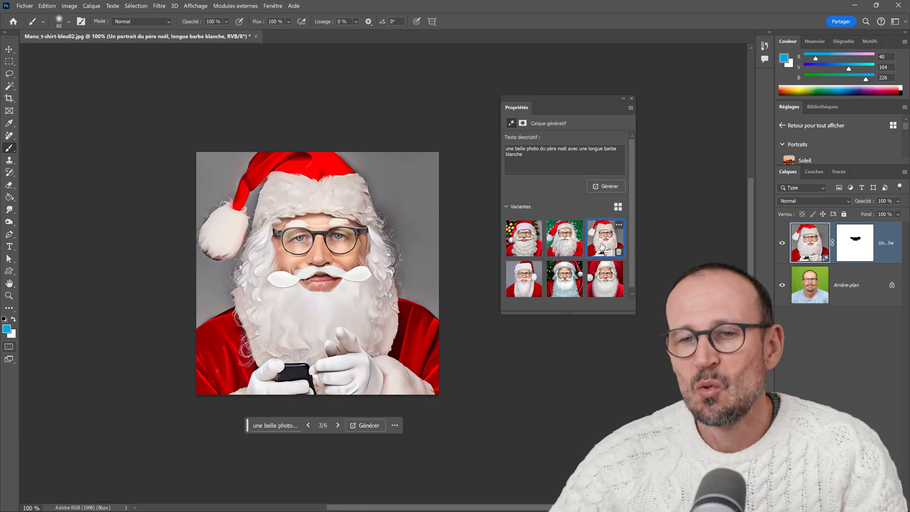
left_click(569, 250)
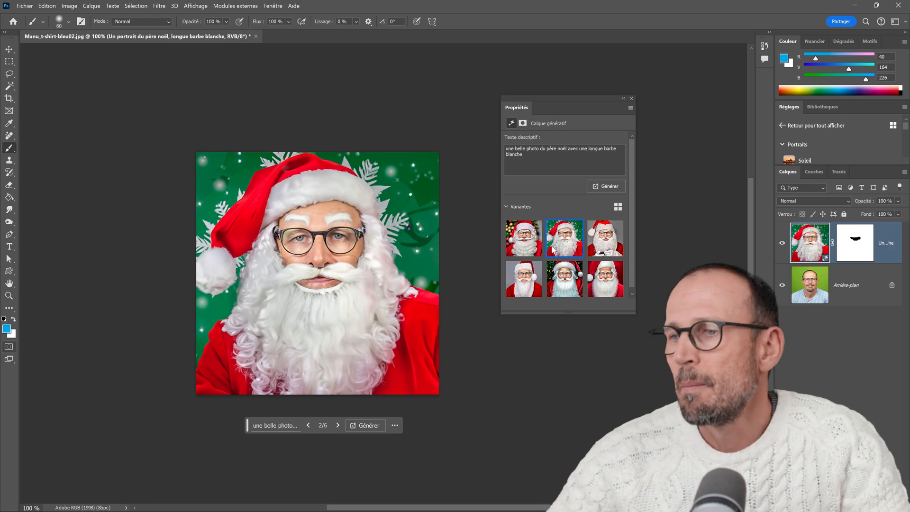
left_click(381, 267, "ctrl")
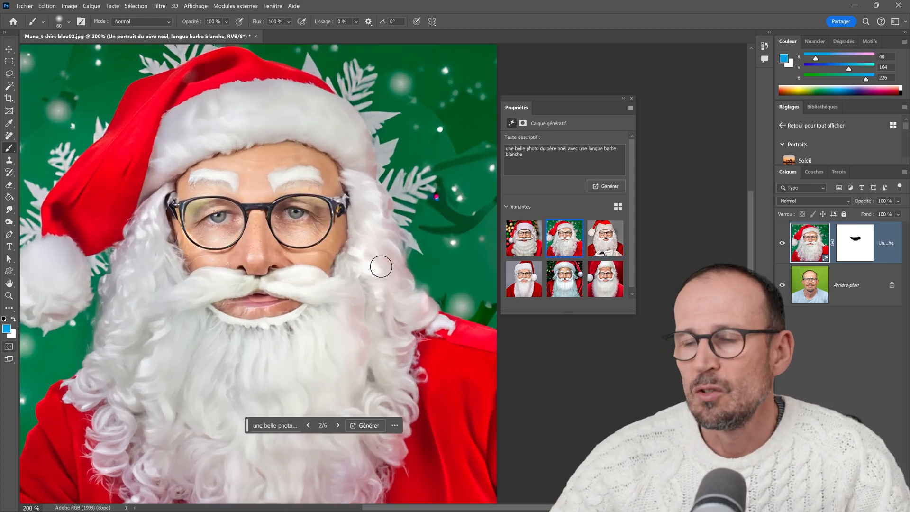
Step: Display the generative layer's mask properties, widen the layer list to fit the full layer name, and reactivate the layer's image
left_click(854, 242)
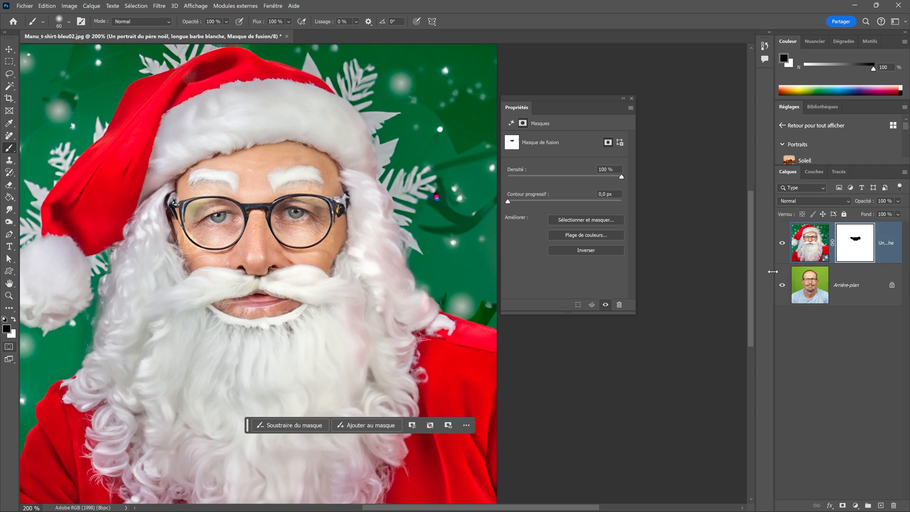
left_click_drag(776, 275, 710, 274)
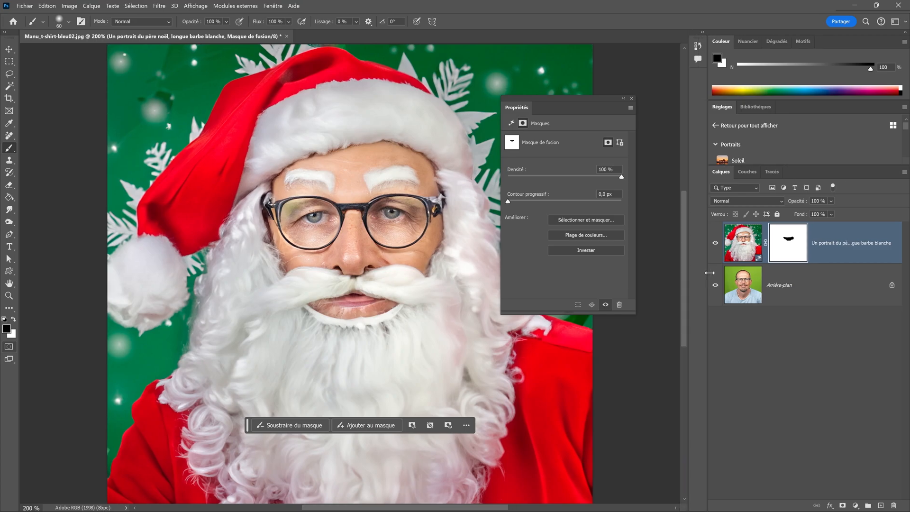
left_click(754, 248)
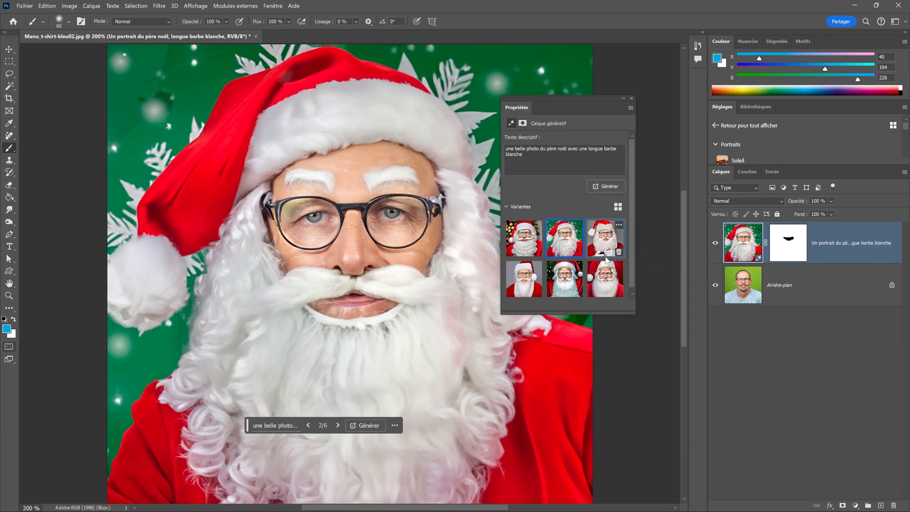
Step: Browse the earlier variants of the generative layer and return to the one with the green snowflake background
left_click(605, 278)
left_click(569, 283)
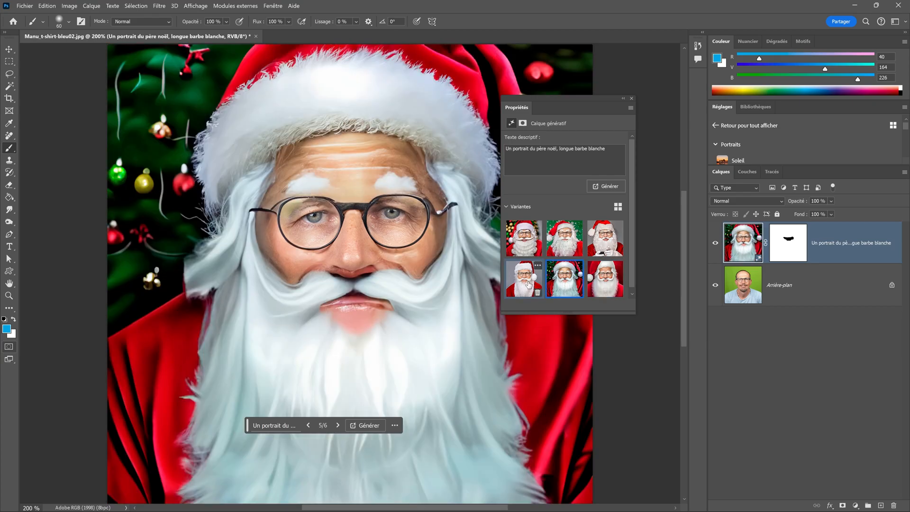
left_click(526, 284)
left_click(530, 250)
left_click(562, 246)
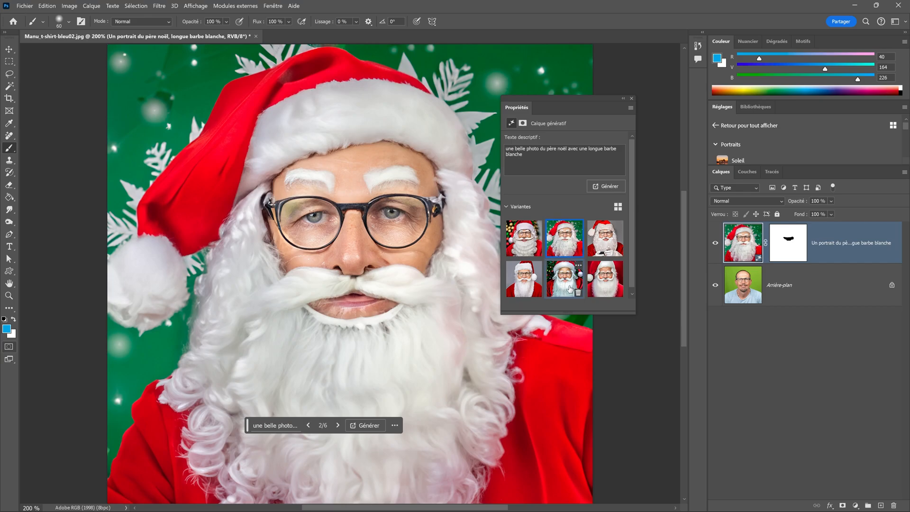
Step: Rasterize the generative Santa layer into a pixel layer and move the floating properties away from the face
right_click(837, 258)
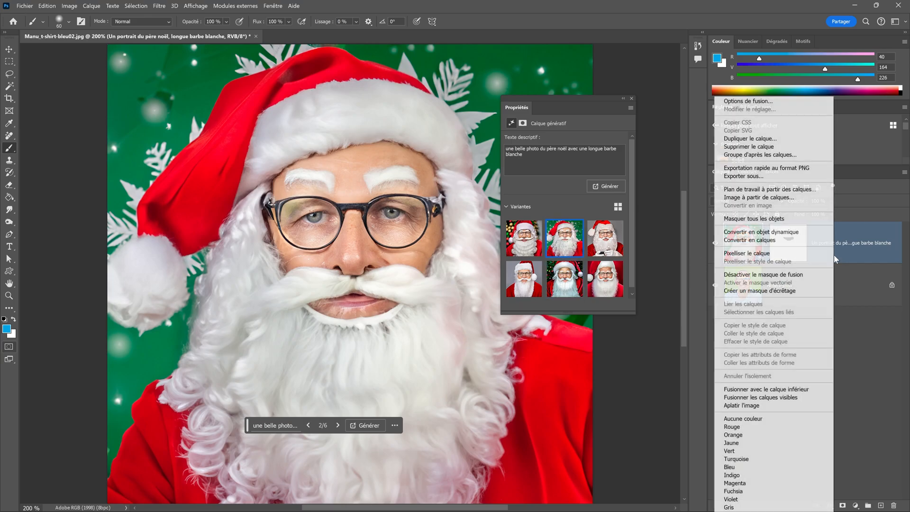
left_click(745, 254)
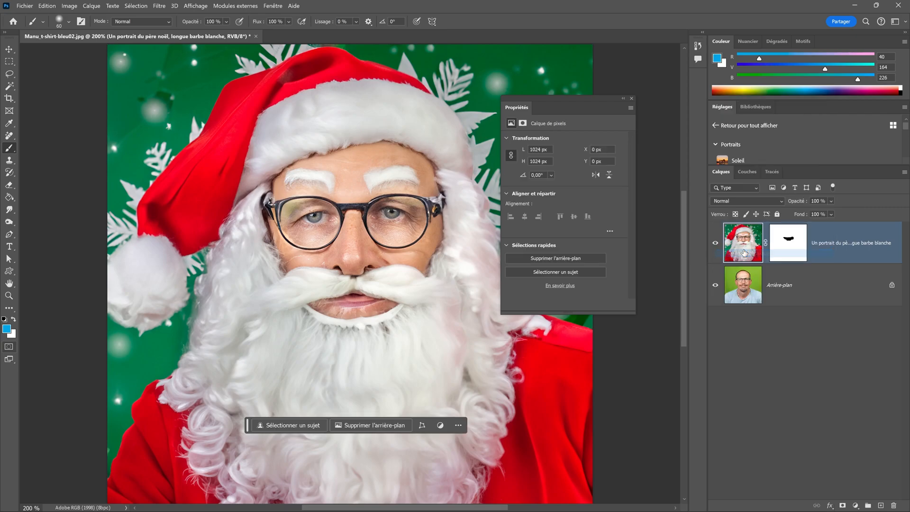
left_click_drag(593, 100, 633, 95)
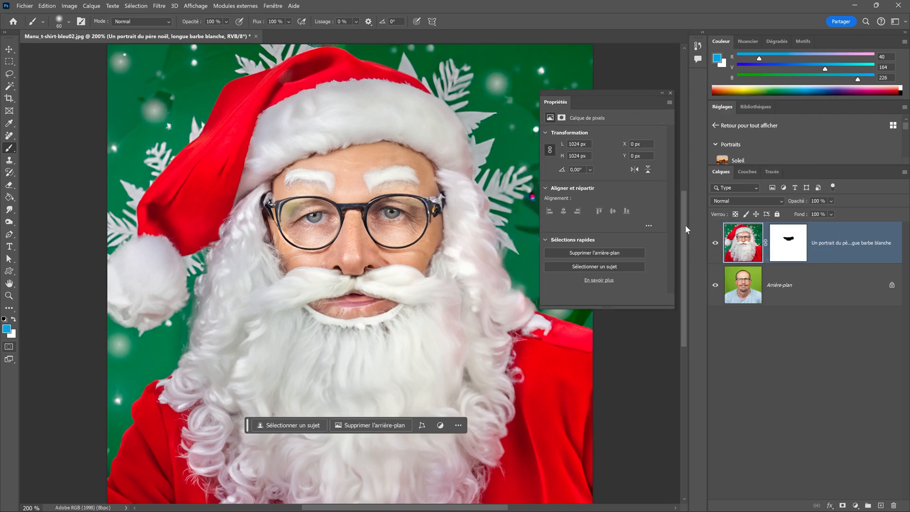
Step: Paint black on the Santa layer's mask over the lips with a brush of about 33 px to reveal the original mouth
left_click(794, 246)
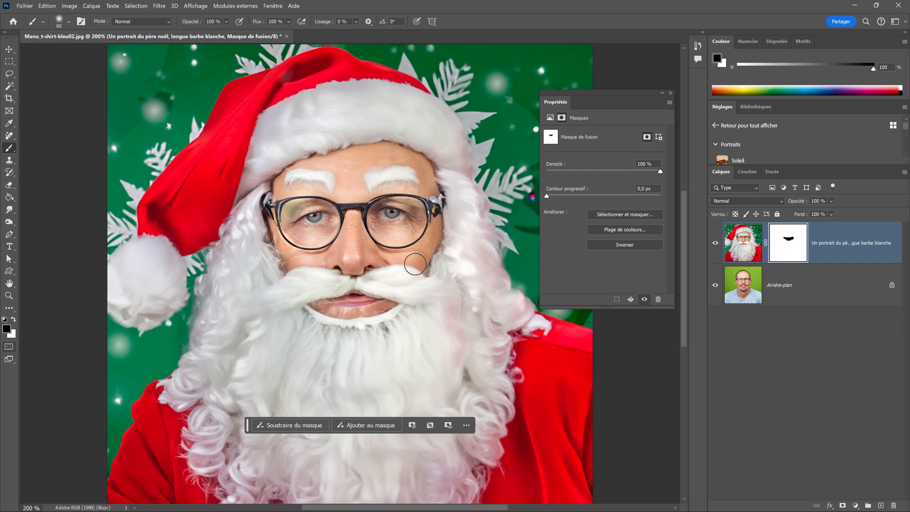
left_click(392, 291, "ctrl")
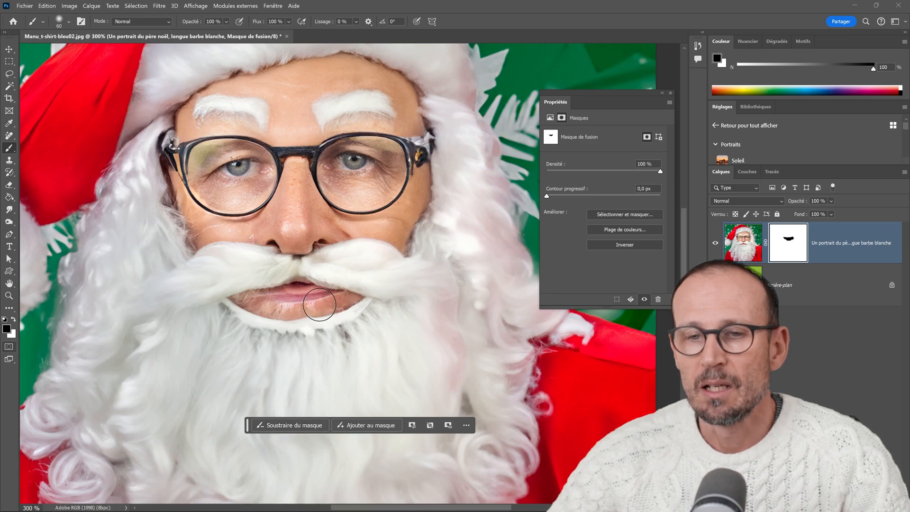
mouse_move(317, 302)
left_mouse_down()
mouse_move(271, 299)
mouse_move(325, 298)
mouse_move(317, 301)
left_mouse_up()
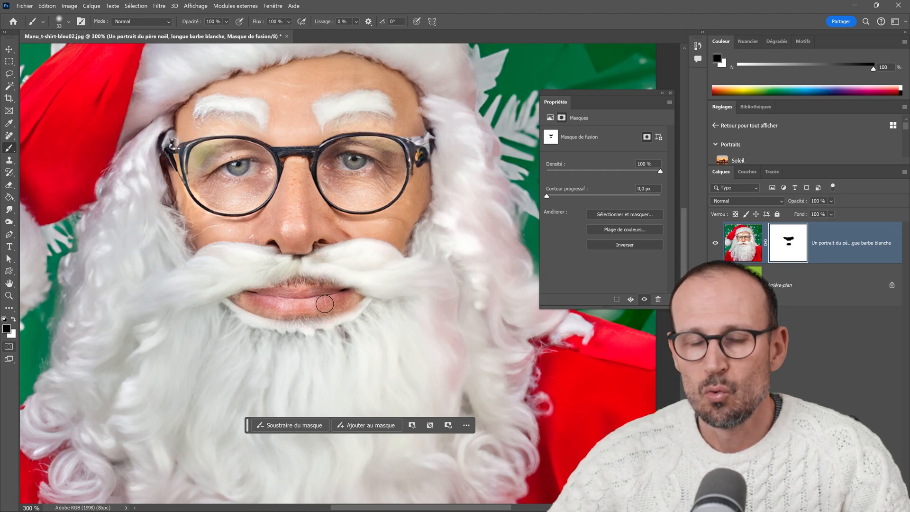
Step: Alternate the mask brush between subtracting and adding, leaving it set to add to the Santa layer's mask
key("x")
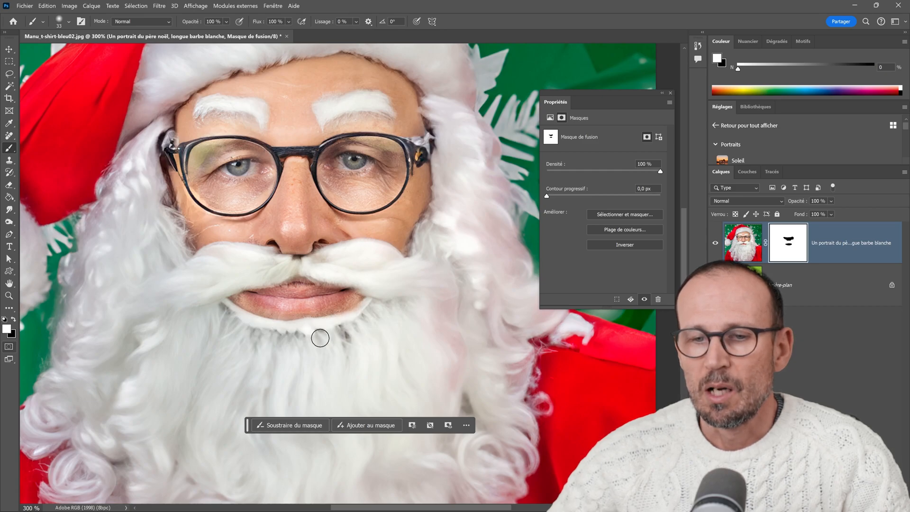
left_click(283, 426)
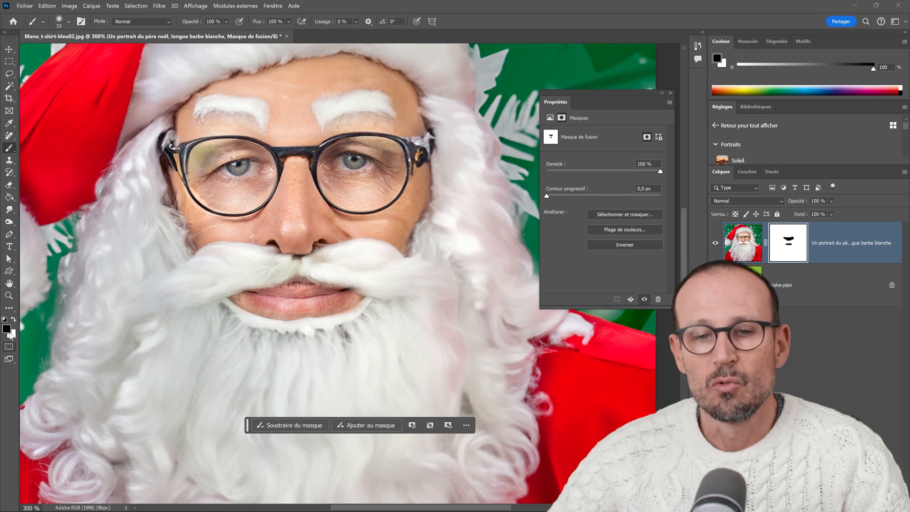
left_click(360, 430)
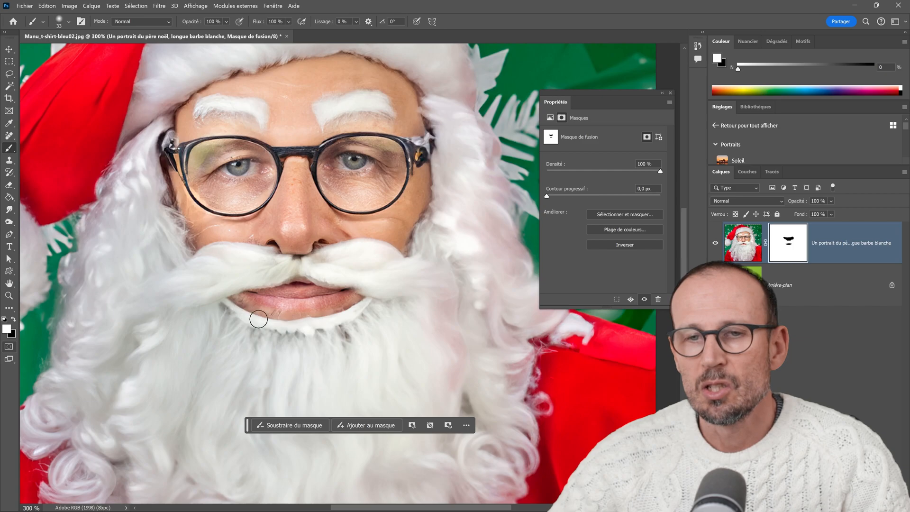
left_click(369, 321, "ctrl+alt")
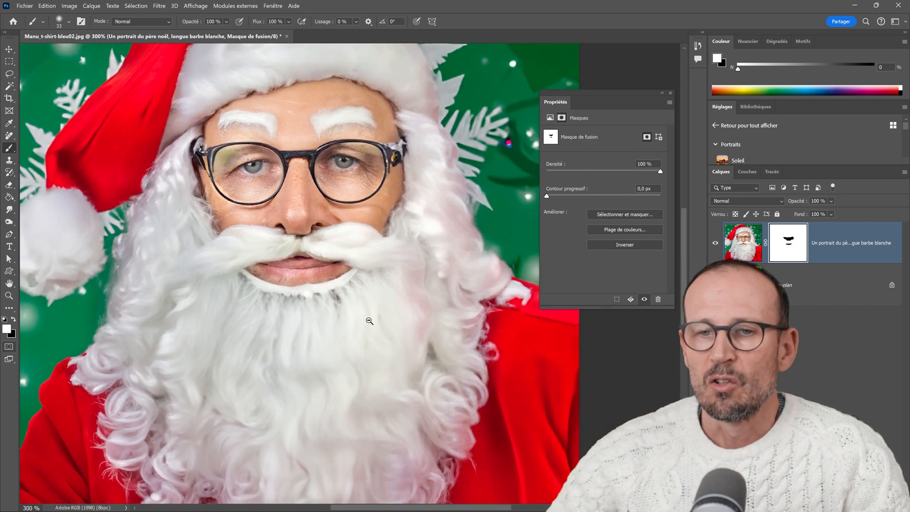
left_click(369, 321, "ctrl+alt")
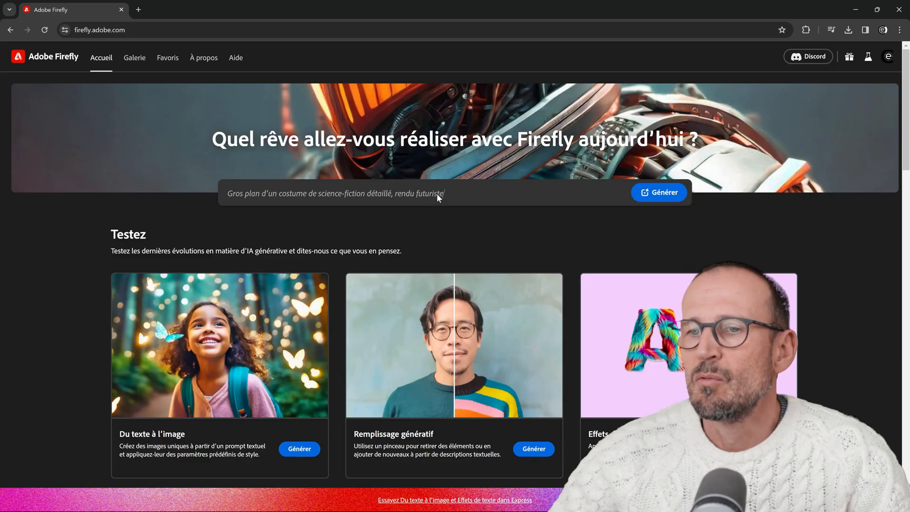
Step: Switch to Adobe Firefly in the browser, open its Generative Fill tool and upload the original portrait with the green background
scroll(413, 246, "down", 2)
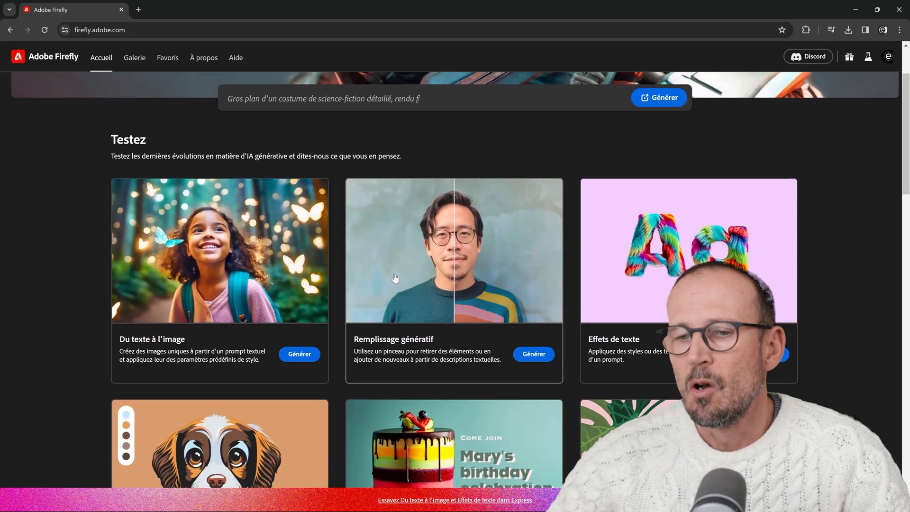
left_click(535, 357)
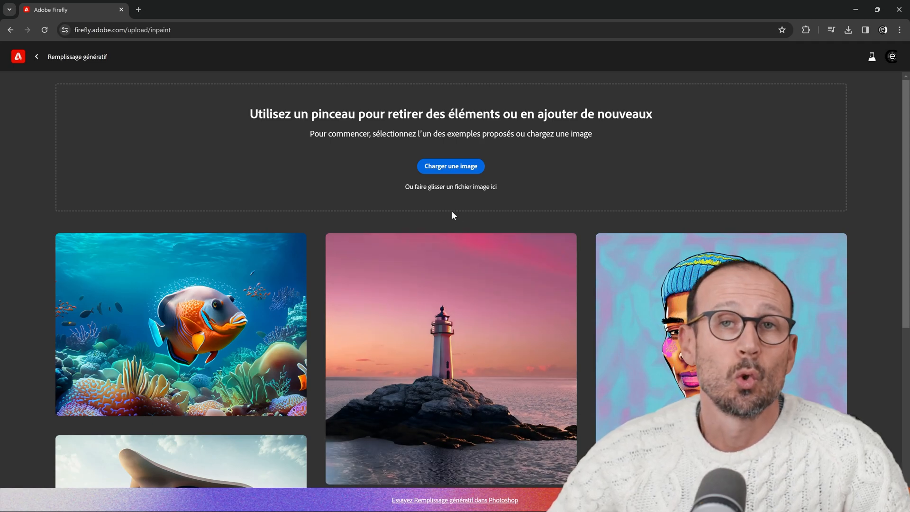
left_click(447, 166)
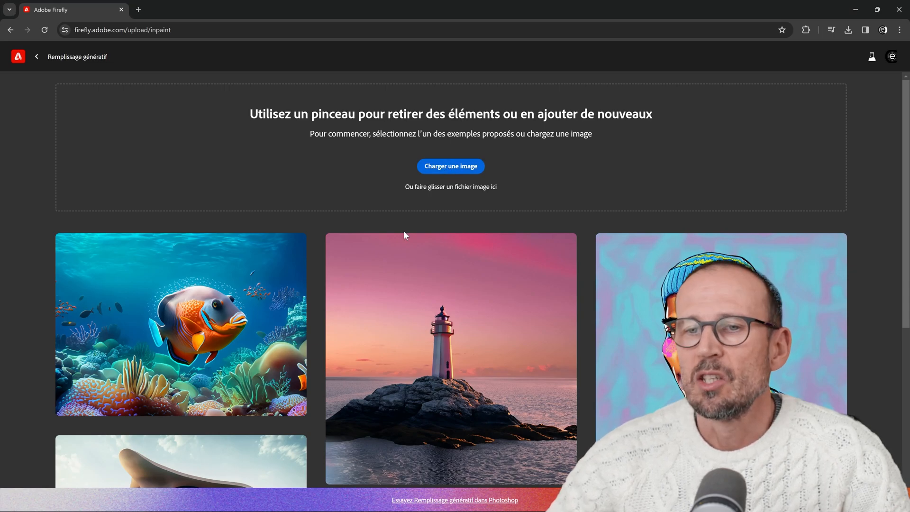
mouse_move(423, 245)
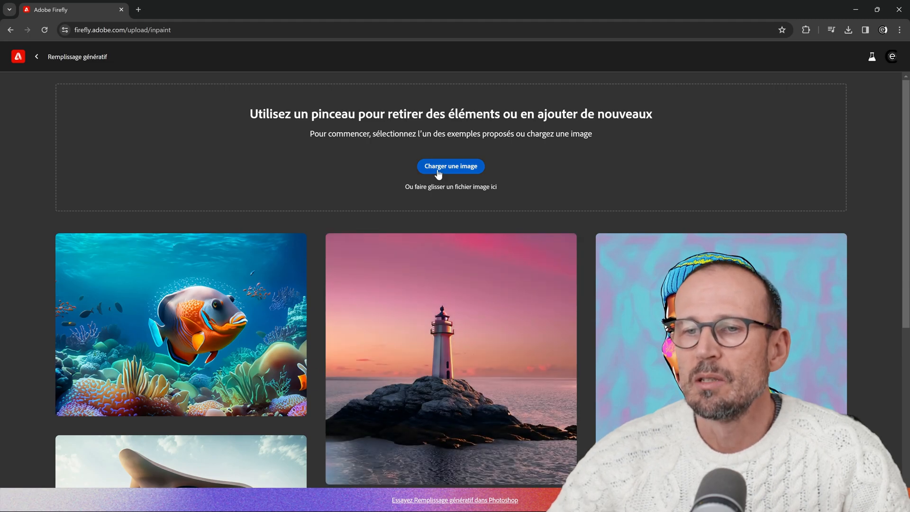
left_click(439, 167)
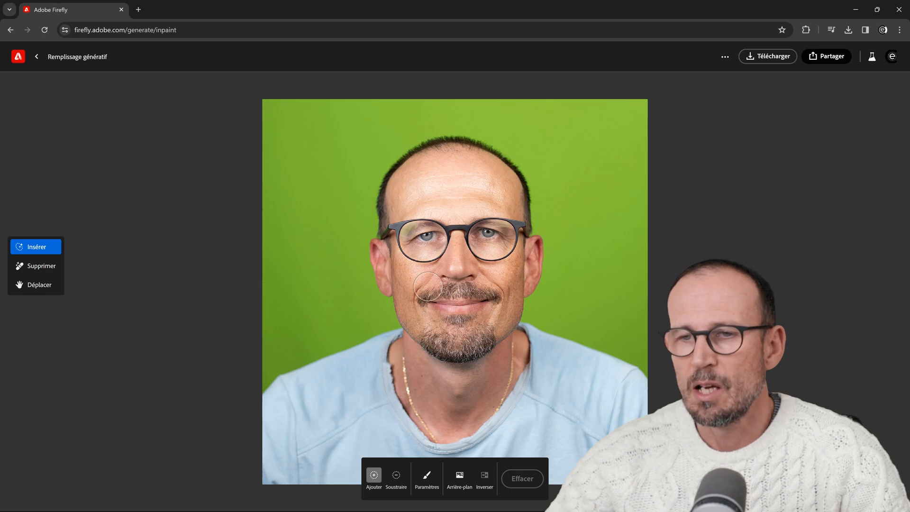
Step: Brush away the whole portrait except the eyes with glasses and the lips, using a larger brush for the surroundings and a smaller one near the mouth
mouse_move(483, 156)
left_mouse_down()
mouse_move(496, 141)
mouse_move(501, 147)
mouse_move(409, 165)
mouse_move(501, 129)
mouse_move(374, 116)
mouse_move(429, 120)
mouse_move(406, 111)
mouse_move(268, 112)
mouse_move(433, 91)
left_mouse_up()
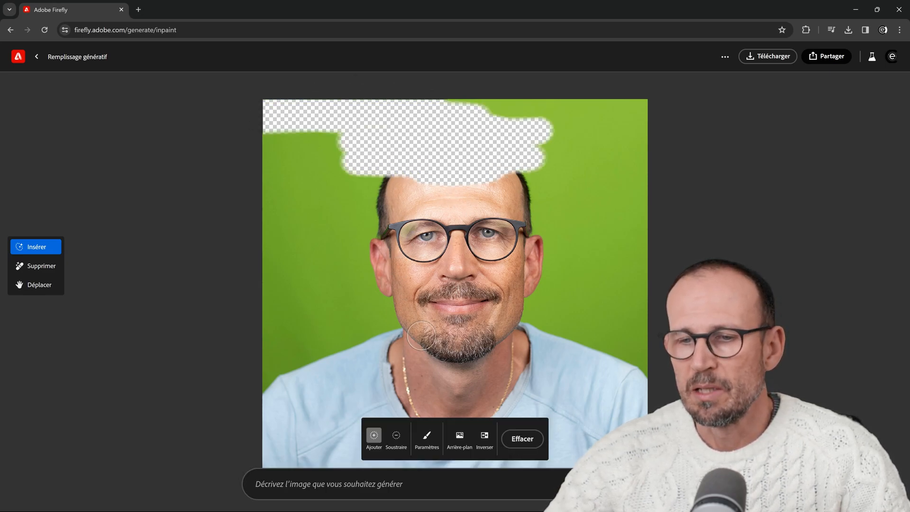
left_click(426, 443)
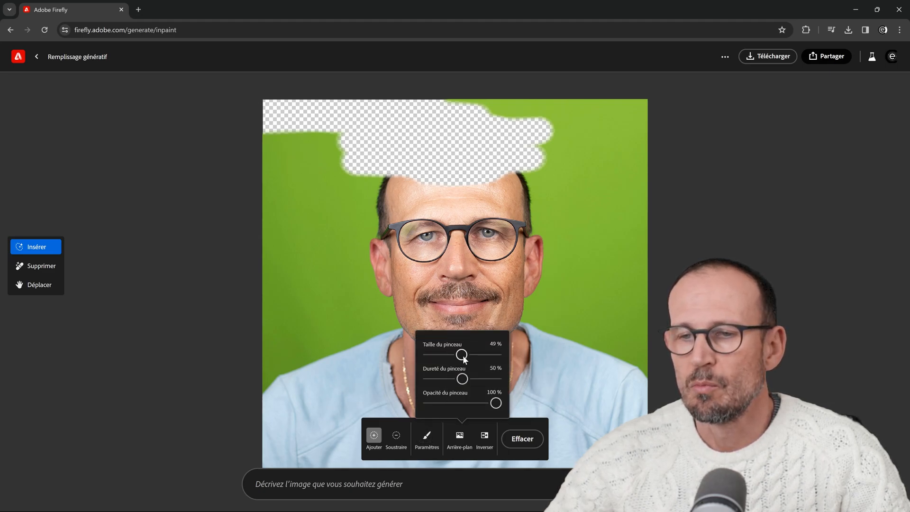
left_click_drag(464, 359, 489, 355)
mouse_move(372, 168)
left_mouse_down()
mouse_move(597, 113)
mouse_move(300, 136)
mouse_move(298, 266)
mouse_move(347, 262)
mouse_move(355, 209)
mouse_move(360, 294)
mouse_move(368, 284)
mouse_move(454, 439)
mouse_move(331, 420)
mouse_move(674, 319)
mouse_move(559, 193)
mouse_move(606, 225)
mouse_move(423, 339)
left_mouse_up()
left_click(427, 439)
left_click_drag(490, 355, 453, 355)
mouse_move(516, 283)
left_mouse_down()
mouse_move(487, 293)
mouse_move(507, 311)
left_mouse_up()
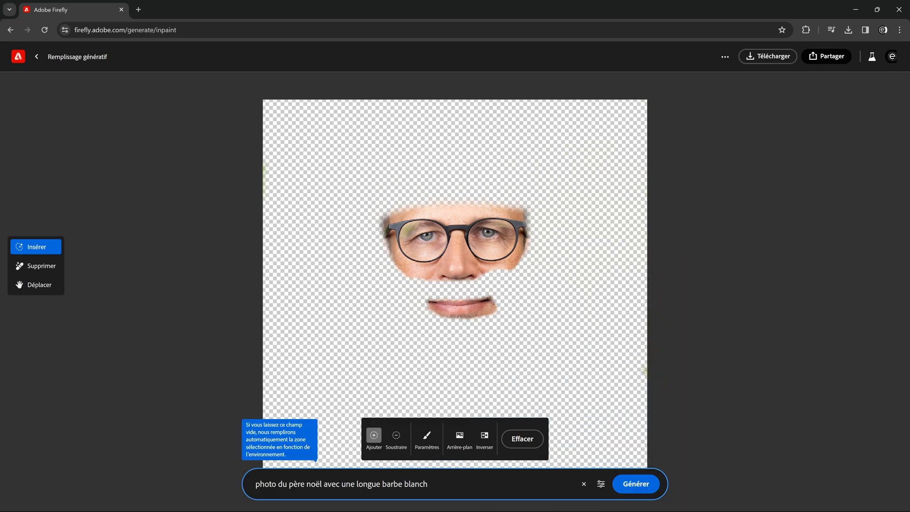
Step: Generate the fill with the prompt "photo du père noël avec une longue barbe blanche"
type("e")
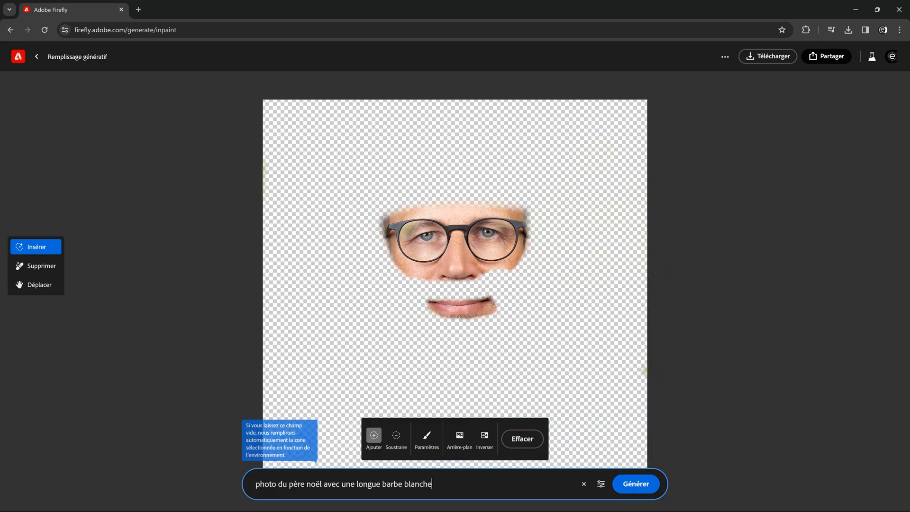
left_click(631, 484)
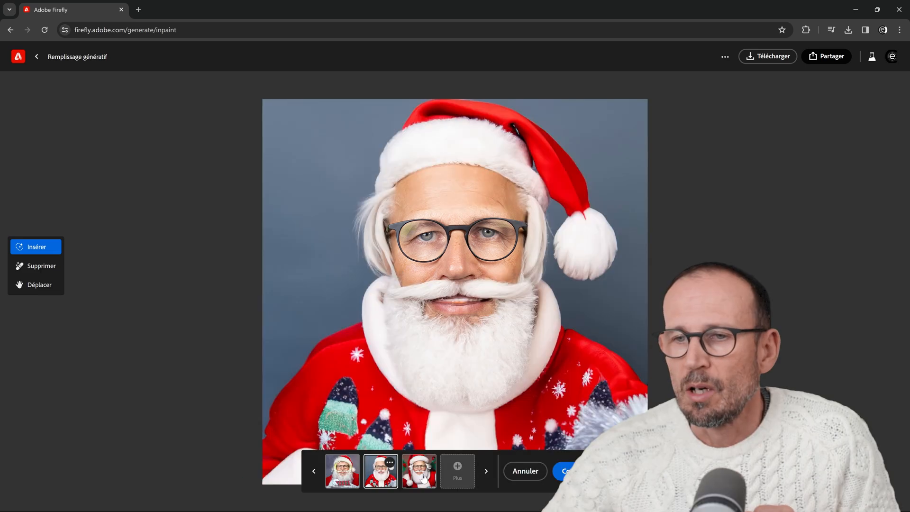
Step: Compare the three generated Santa variations and keep the first one, with the gloved hands holding a tartan gift
left_click(420, 477)
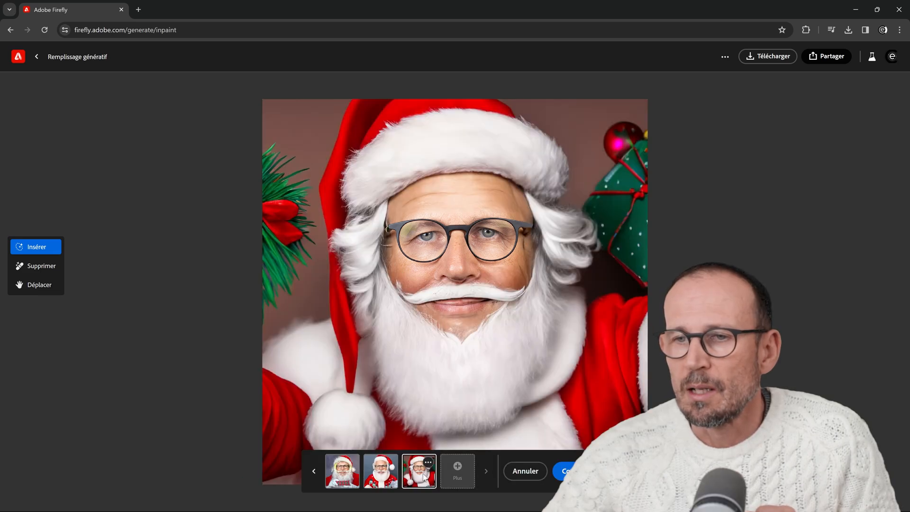
left_click(387, 474)
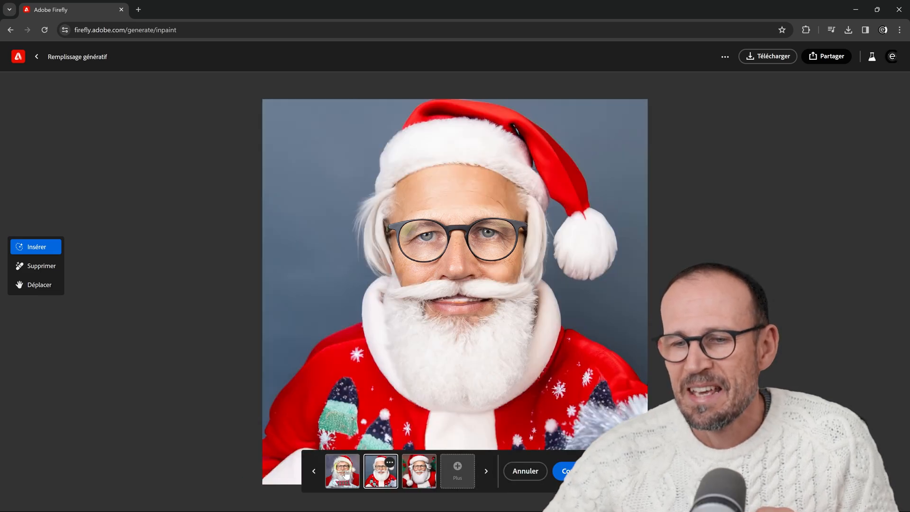
left_click(341, 472)
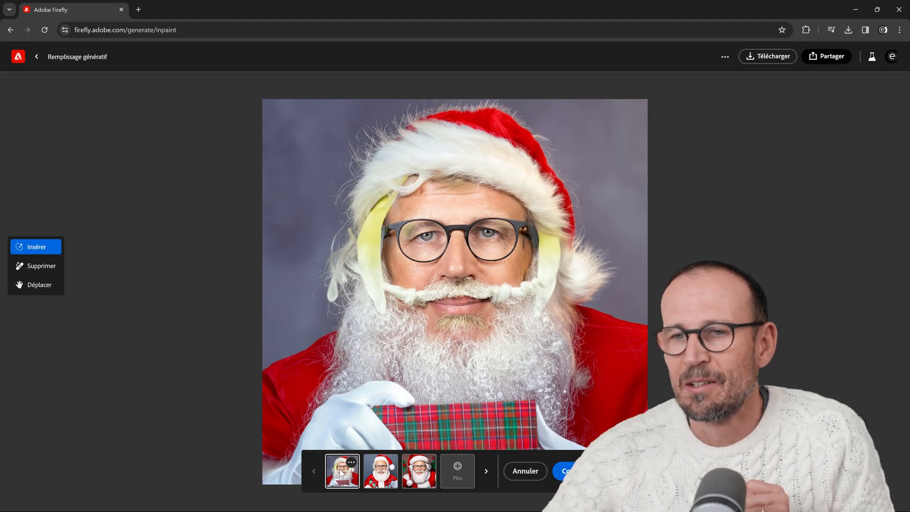
left_click(414, 472)
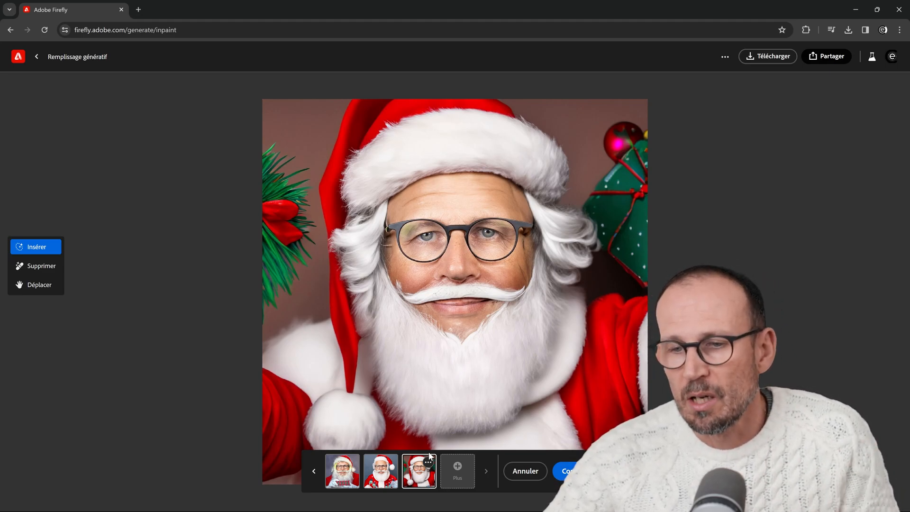
left_click(374, 476)
left_click(342, 476)
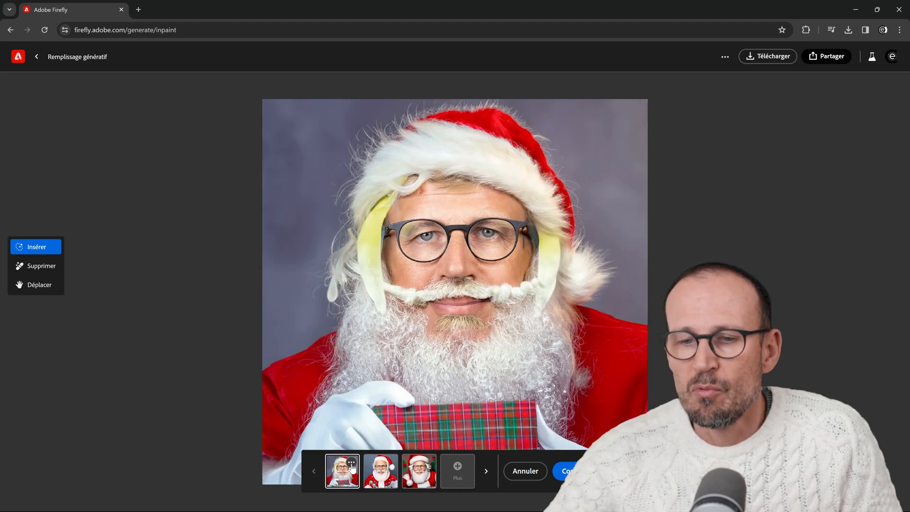
left_click(351, 464)
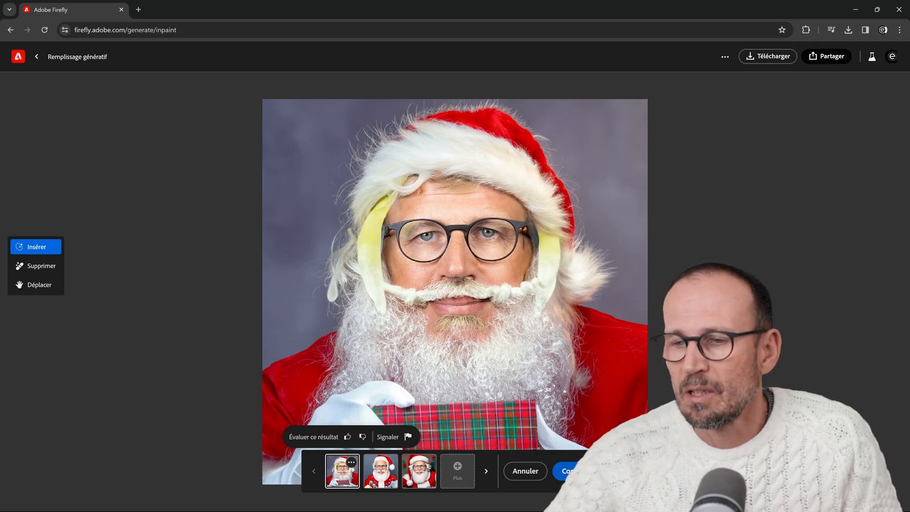
left_click(566, 471)
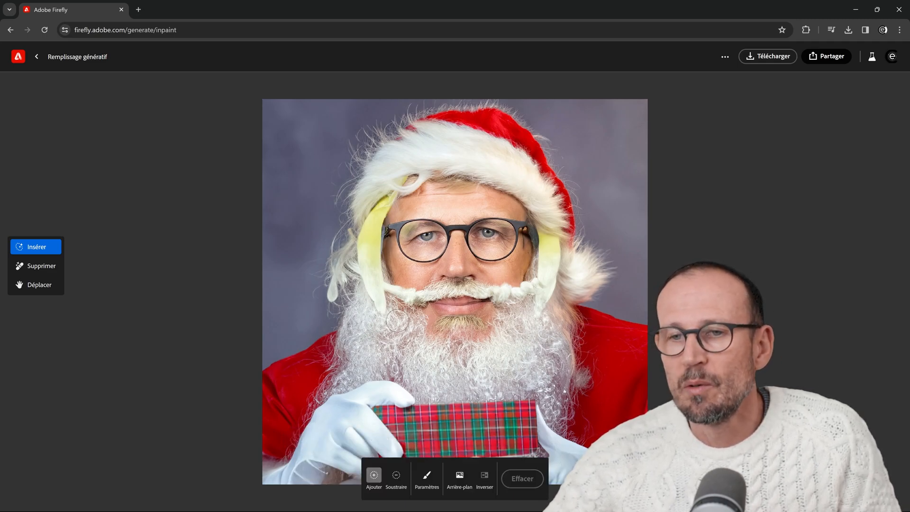
Step: Mask the yellow strands beside the face, the outer hair and the hat's pompom with a 70% brush, and remove them
key("bracketright")
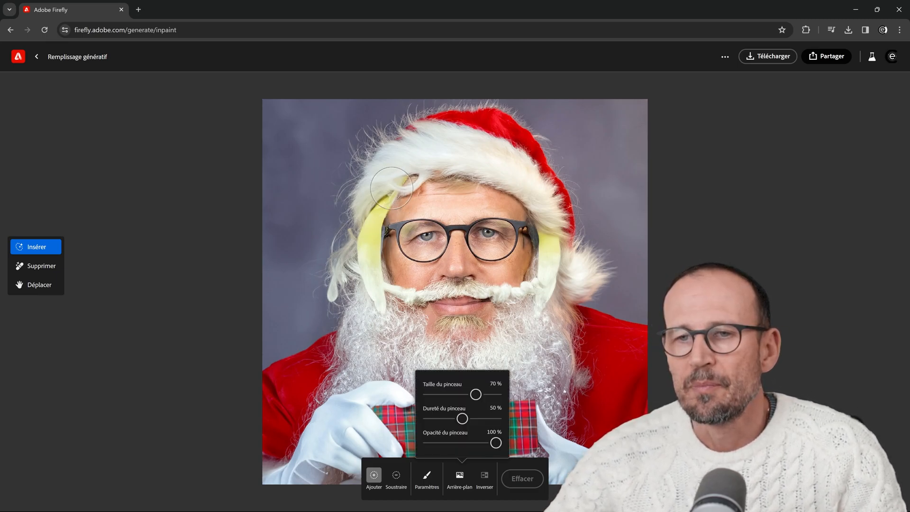
mouse_move(396, 190)
left_mouse_down()
mouse_move(371, 214)
mouse_move(363, 241)
mouse_move(374, 301)
left_mouse_up()
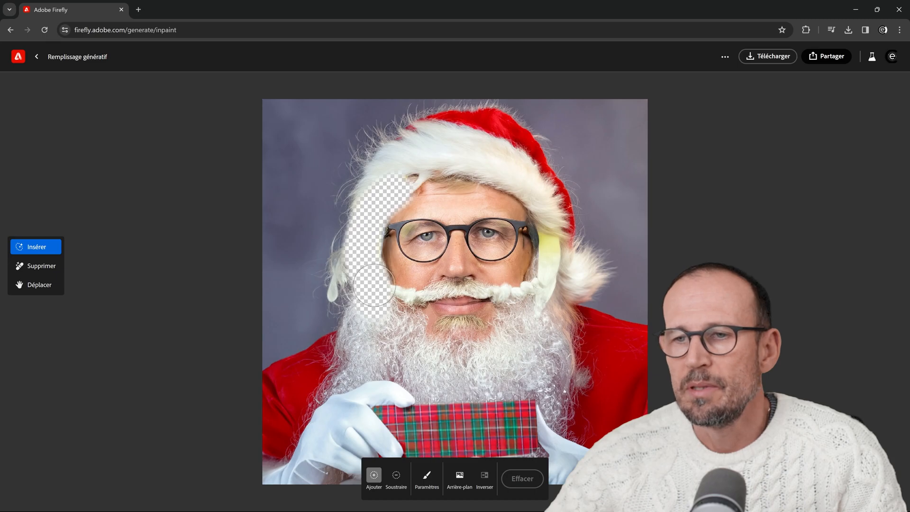
mouse_move(566, 213)
left_mouse_down()
mouse_move(548, 223)
mouse_move(550, 296)
left_mouse_up()
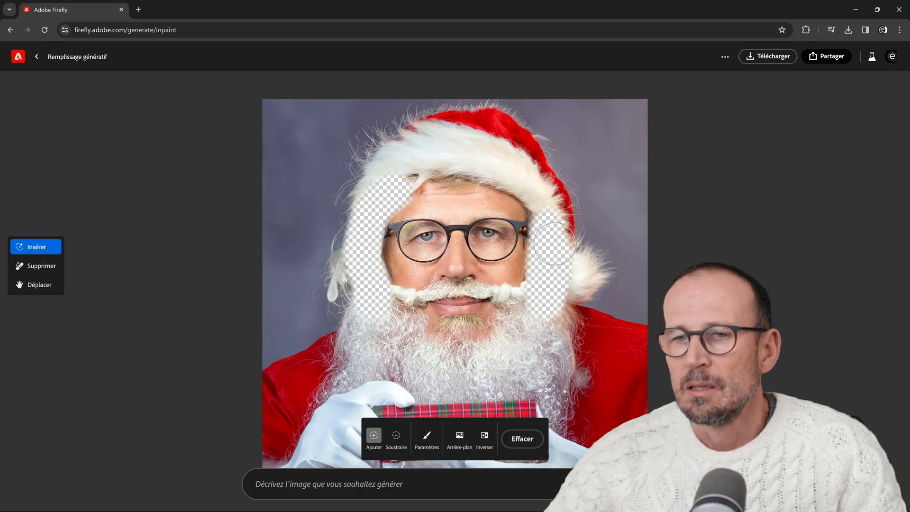
mouse_move(344, 285)
left_mouse_down()
mouse_move(339, 258)
mouse_move(354, 220)
mouse_move(339, 232)
left_mouse_up()
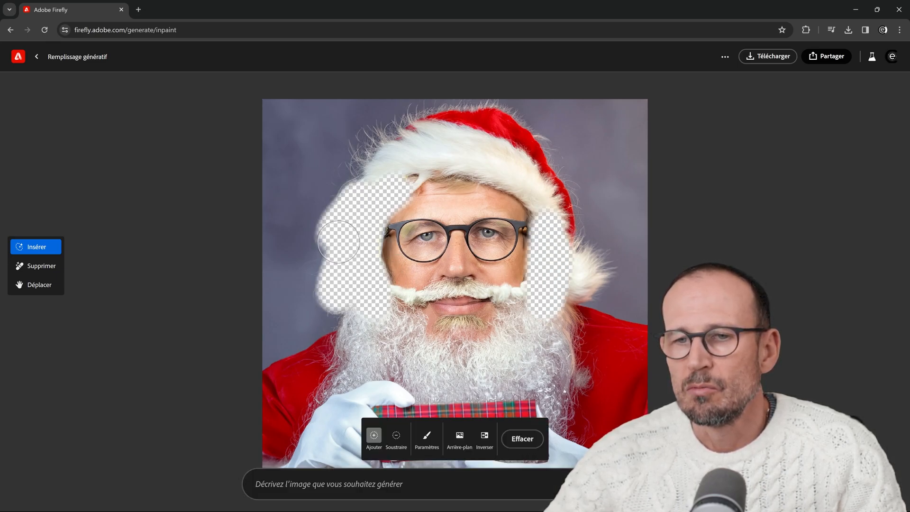
left_click_drag(602, 275, 588, 270)
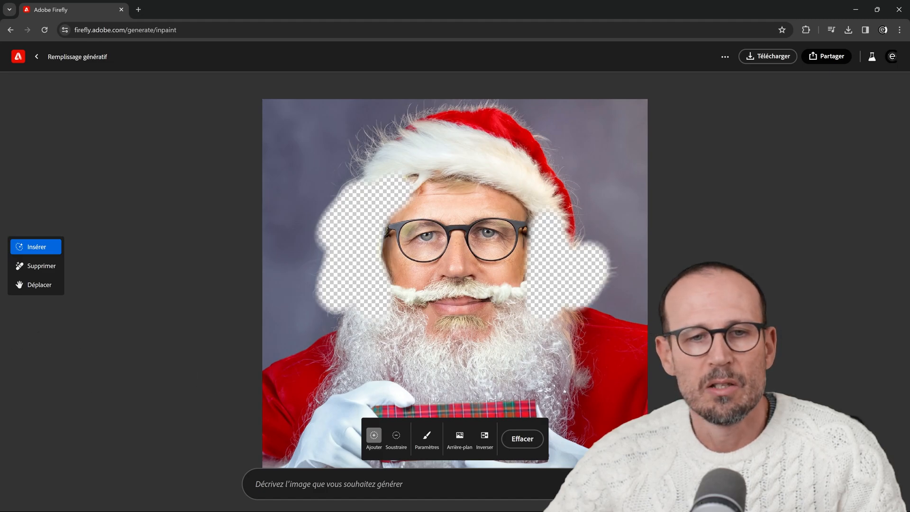
left_click(42, 267)
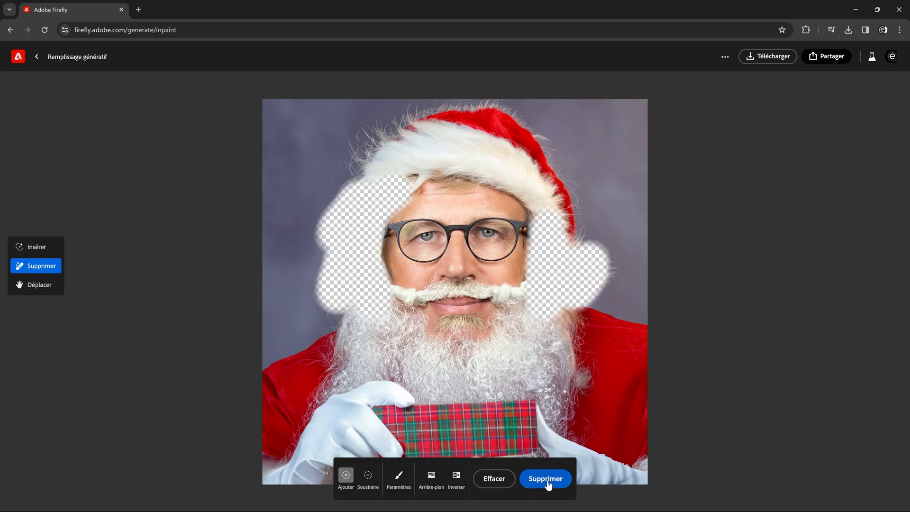
left_click(546, 479)
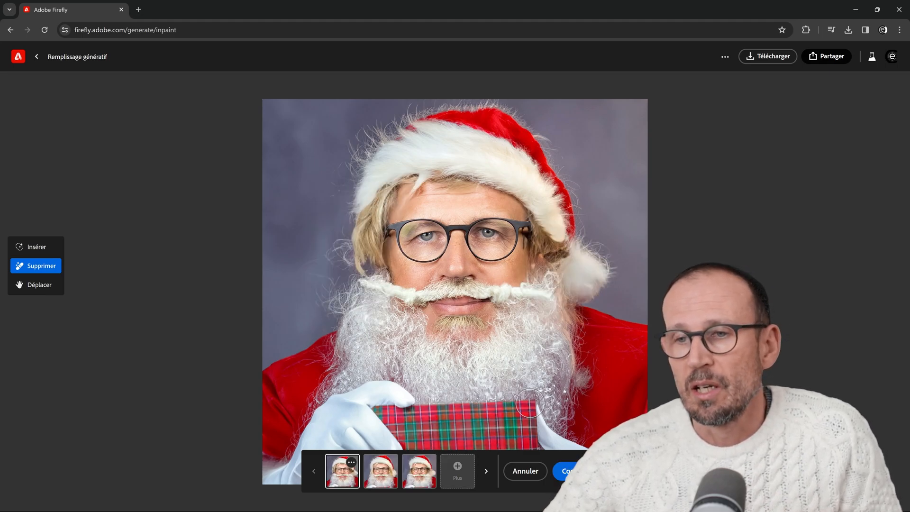
Step: Compare the removal results, keep the second variation and request the download of the image
left_click(382, 481)
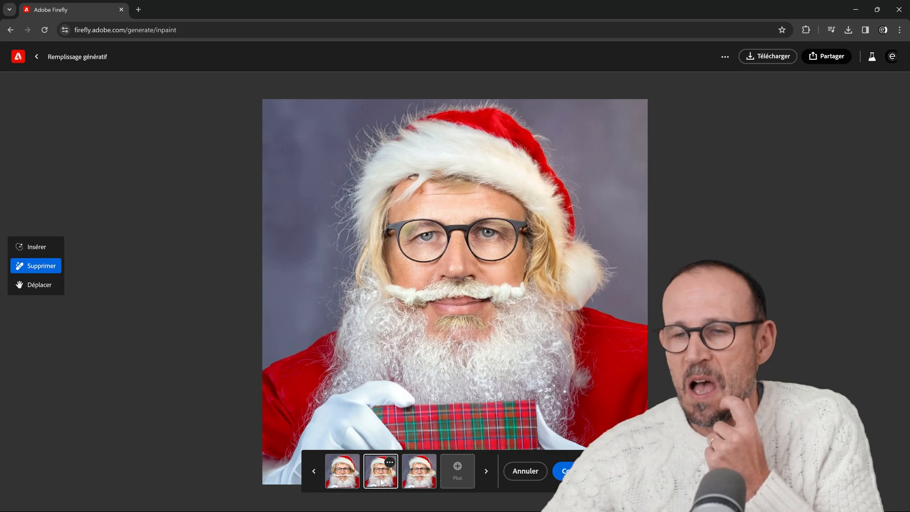
left_click(423, 473)
left_click(382, 471)
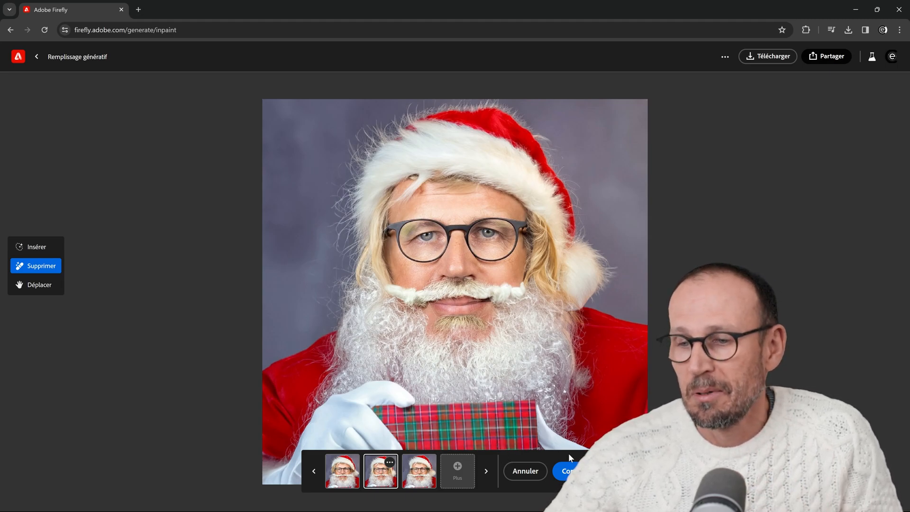
left_click(566, 471)
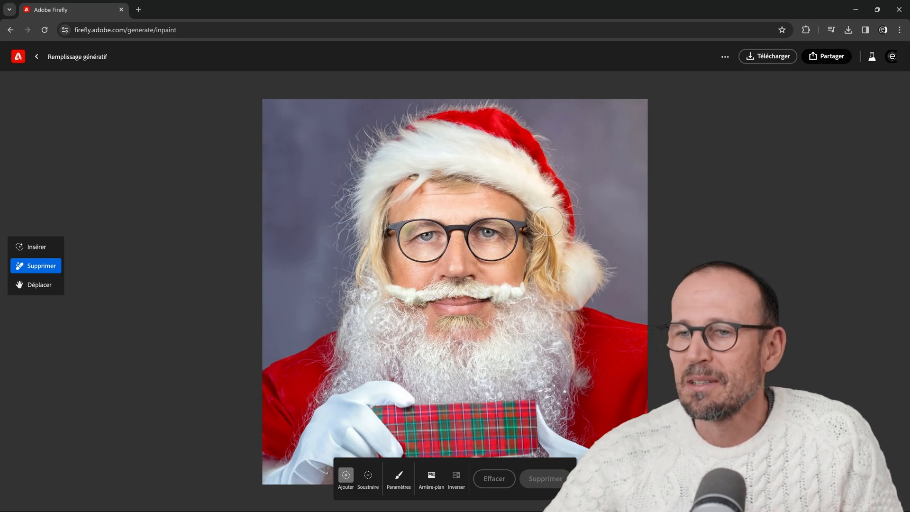
left_click(771, 58)
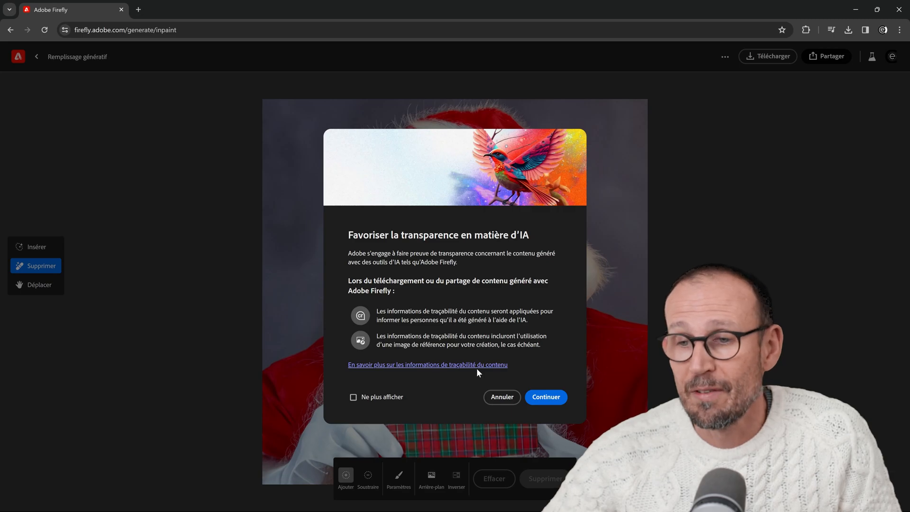
Step: Switch to the Santa photo pexels-koolshooters-6194162.jpg in Photoshop and open it in Select and Mask
left_click_drag(535, 237, 509, 235)
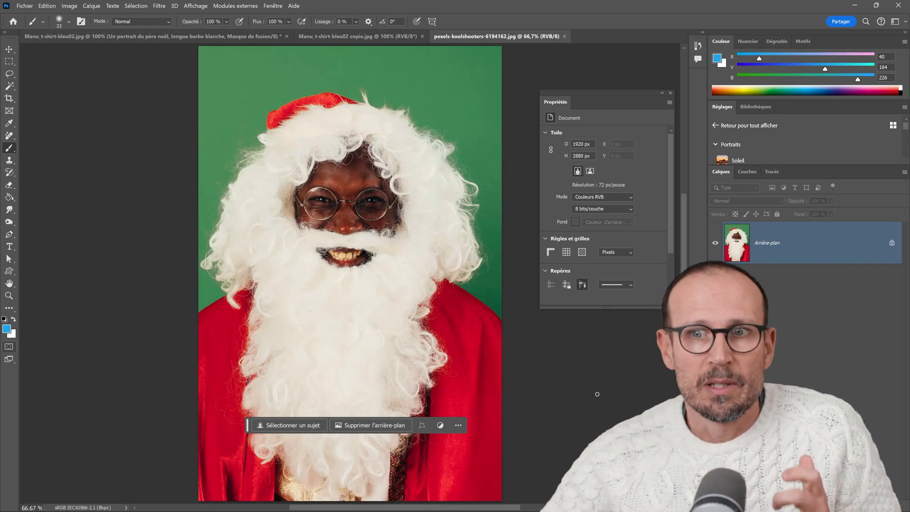
key("ctrl+1")
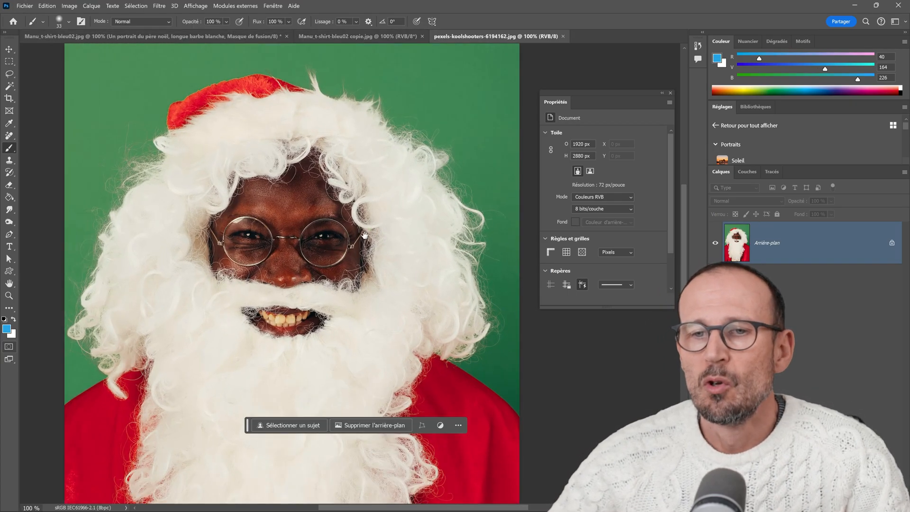
left_click_drag(348, 263, 355, 231)
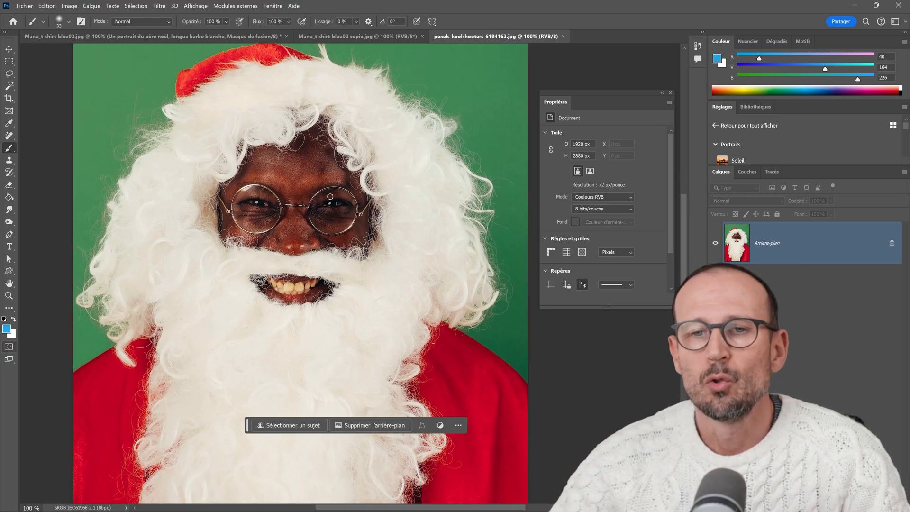
left_click(141, 6)
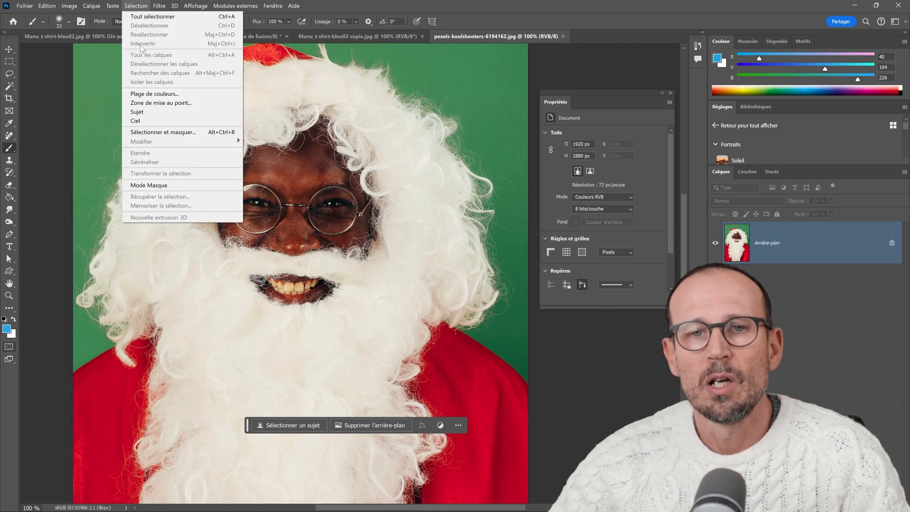
left_click(150, 133)
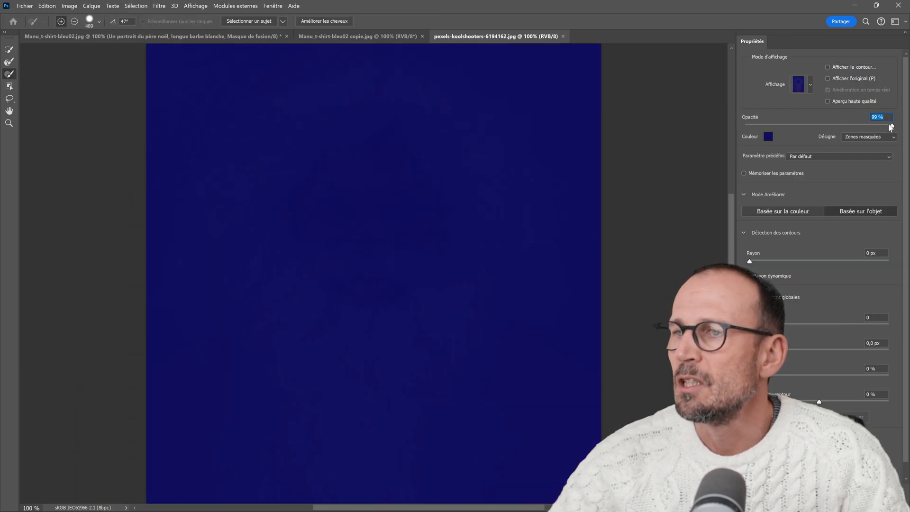
Step: Lower the mask overlay's opacity to 45% and set the preview mode to Pelure d'oignon (onion skin)
left_click_drag(891, 126, 815, 133)
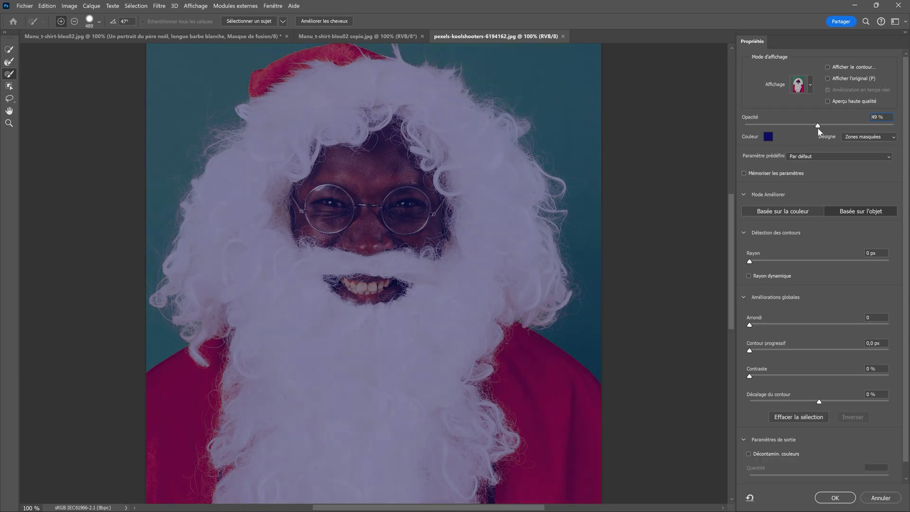
left_click(809, 87)
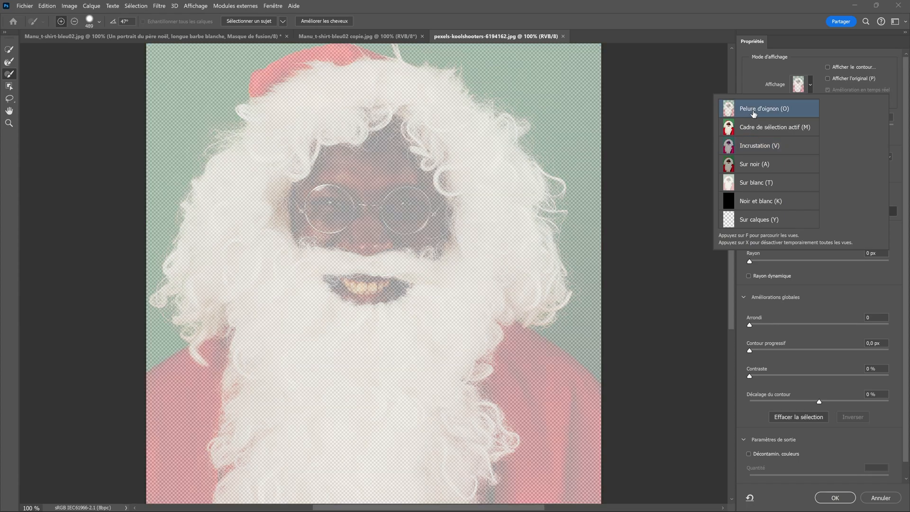
left_click(754, 114)
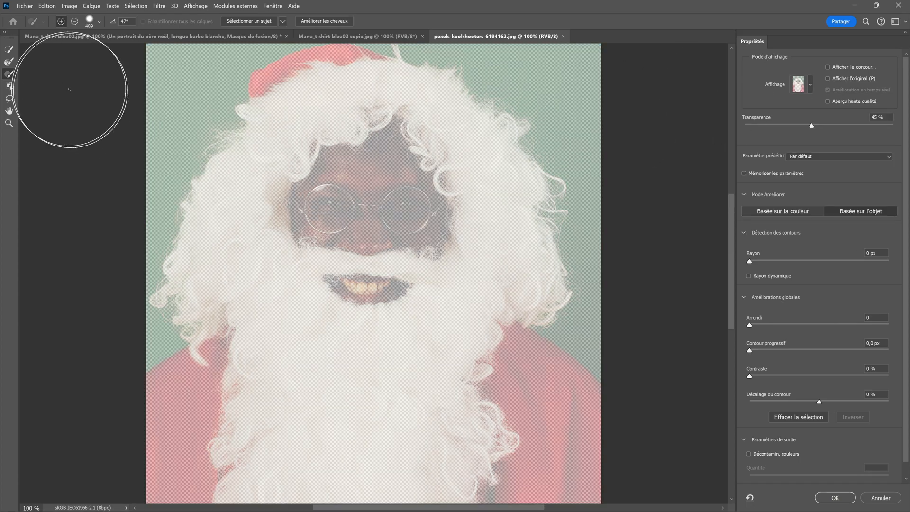
Step: Select the green background, hat, hair, beard and red coat around the face with a Quick Selection brush of size 190
left_click(10, 51)
key("alt")
left_click_drag(277, 113, 291, 113)
mouse_move(337, 99)
left_mouse_down()
mouse_move(299, 112)
mouse_move(234, 181)
left_mouse_up()
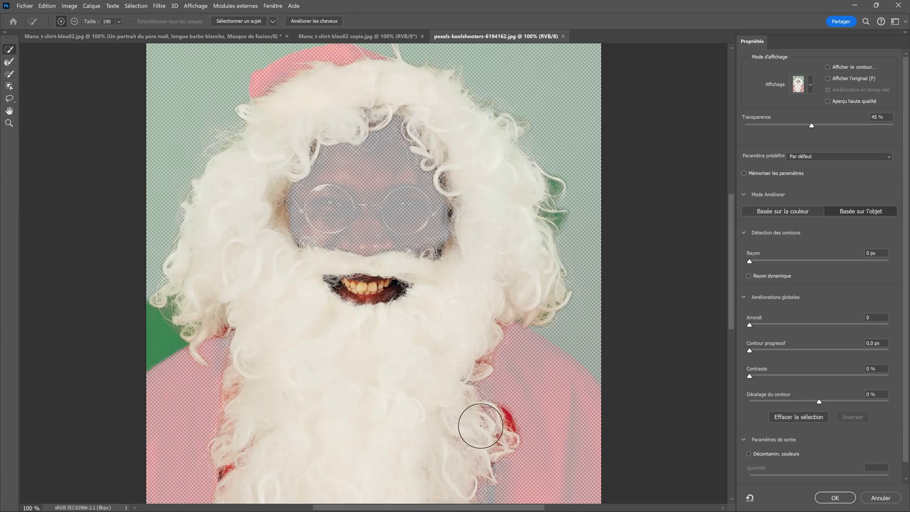
mouse_move(481, 426)
left_mouse_down()
mouse_move(514, 374)
mouse_move(570, 233)
mouse_move(564, 81)
mouse_move(548, 65)
mouse_move(374, 27)
mouse_move(220, 70)
left_mouse_up()
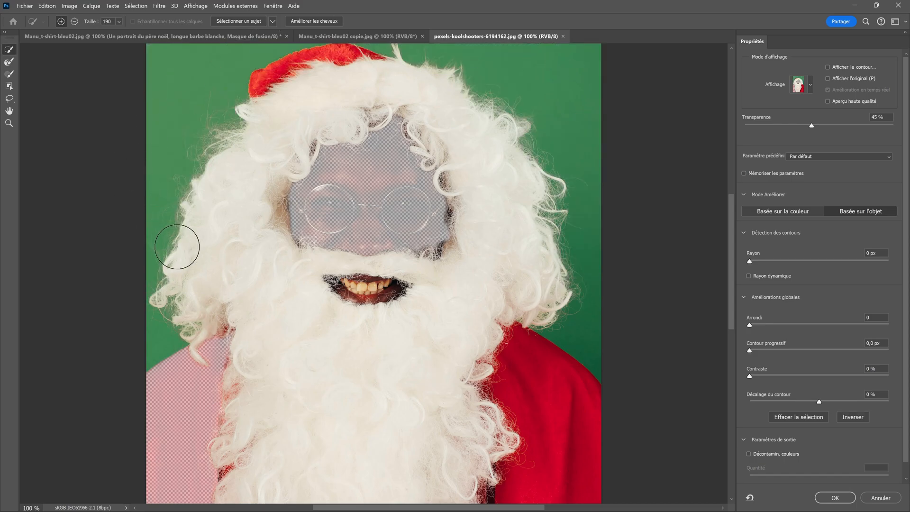
left_click_drag(190, 420, 220, 474)
Step: Subtract the mouth and teeth from the selection with a Quick Selection brush of size 75
key("ctrl+plus")
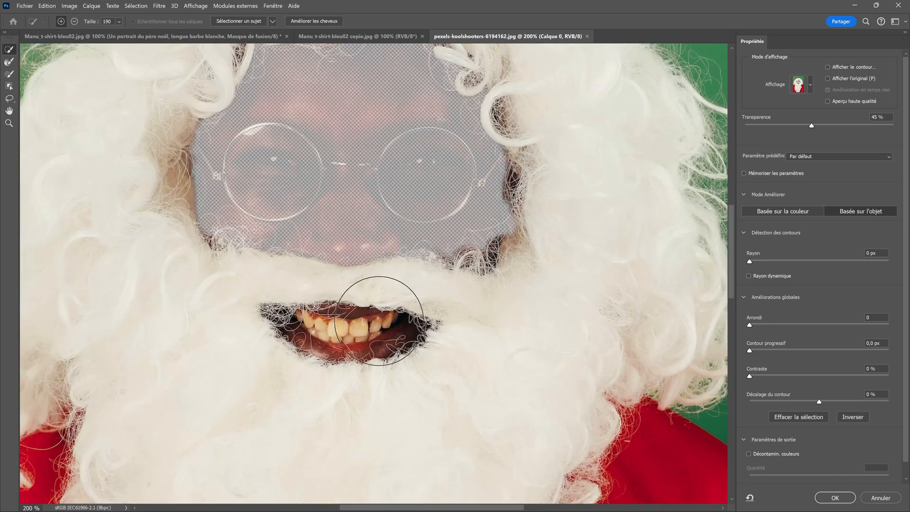
left_click_drag(379, 321, 338, 327)
key("alt")
mouse_move(325, 333)
left_mouse_down()
mouse_move(312, 333)
mouse_move(350, 338)
left_mouse_up()
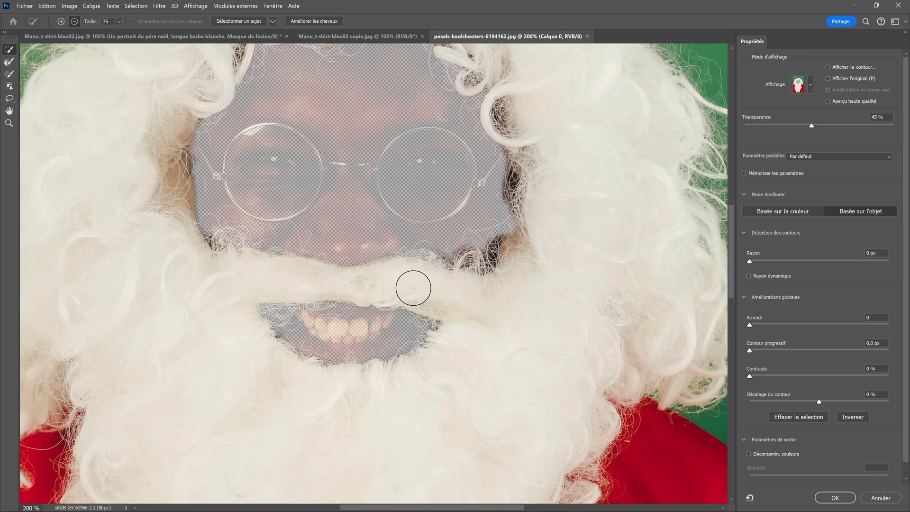
Step: Refine the curly hair and beard edges around the face opening using the Refine Edge brush, enlarging it to size 75
scroll(412, 234, "up", 3)
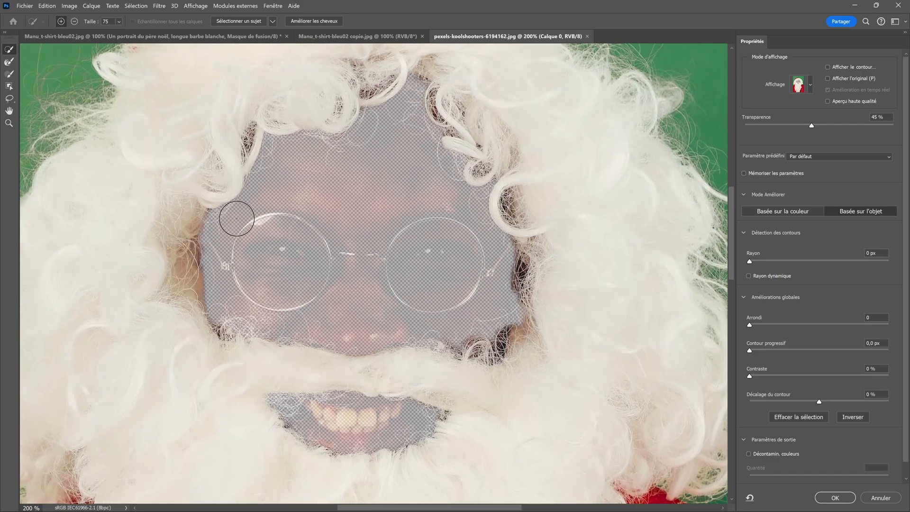
left_click_drag(354, 152, 345, 183)
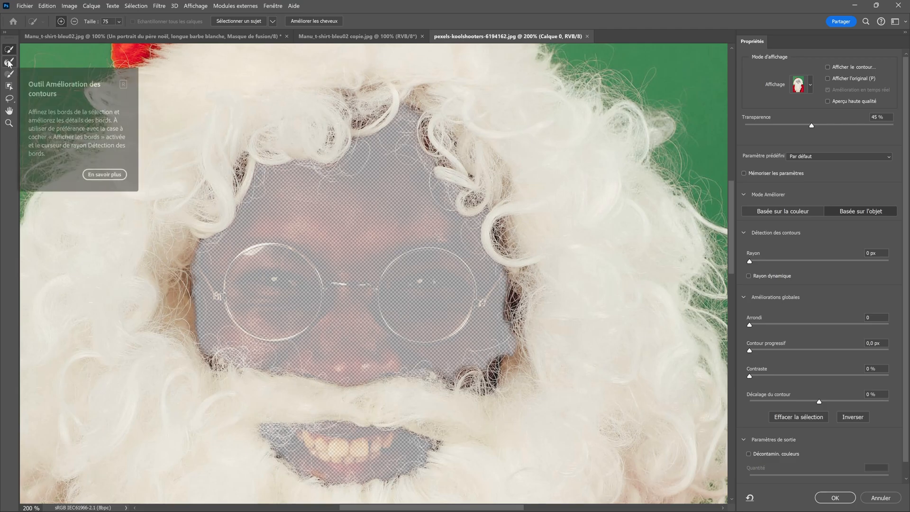
left_click(9, 63)
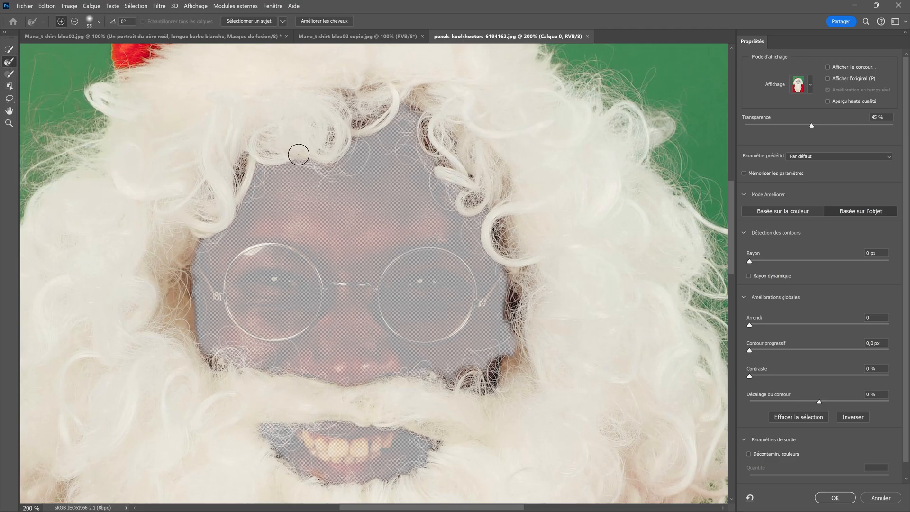
left_click_drag(291, 159, 303, 158)
mouse_move(378, 119)
left_mouse_down()
mouse_move(361, 141)
mouse_move(227, 161)
left_mouse_up()
mouse_move(380, 131)
left_mouse_down()
mouse_move(433, 142)
mouse_move(481, 197)
mouse_move(463, 204)
left_mouse_up()
mouse_move(459, 203)
left_mouse_down()
mouse_move(471, 180)
mouse_move(502, 230)
mouse_move(523, 295)
mouse_move(513, 344)
left_mouse_up()
left_click_drag(506, 359, 441, 381)
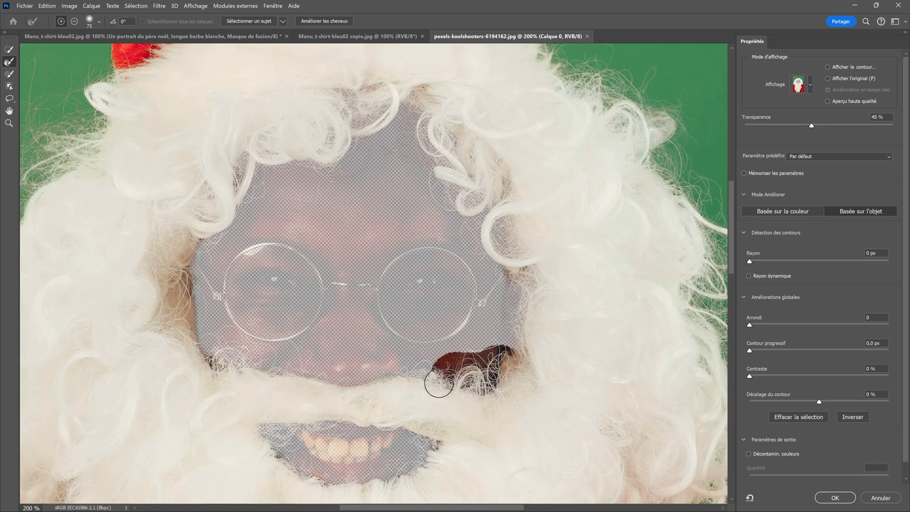
mouse_move(198, 360)
left_mouse_down()
mouse_move(180, 321)
mouse_move(188, 208)
left_mouse_up()
left_click_drag(239, 184, 234, 226)
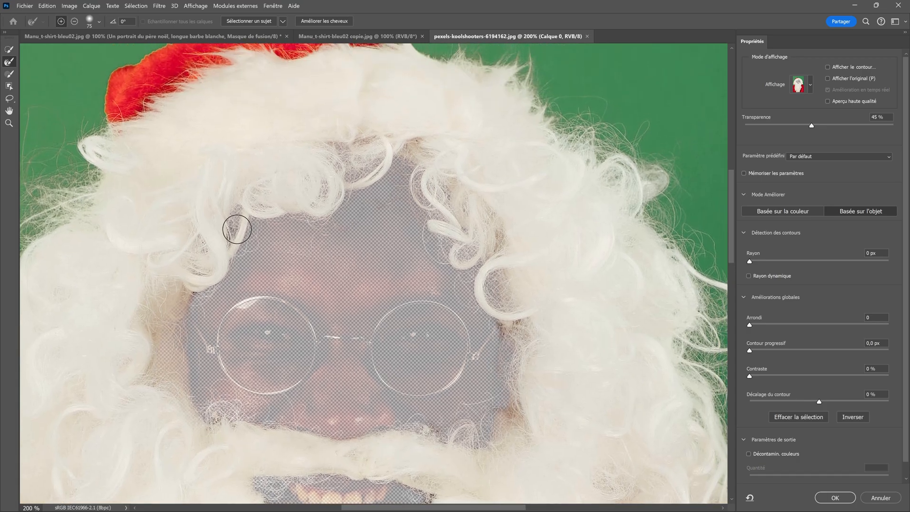
Step: Apply the Refine Hair option (Améliorer les cheveux) to the selection and raise the onion skin transparency to 100%
left_click(305, 153, "alt")
left_click_drag(343, 175, 324, 73)
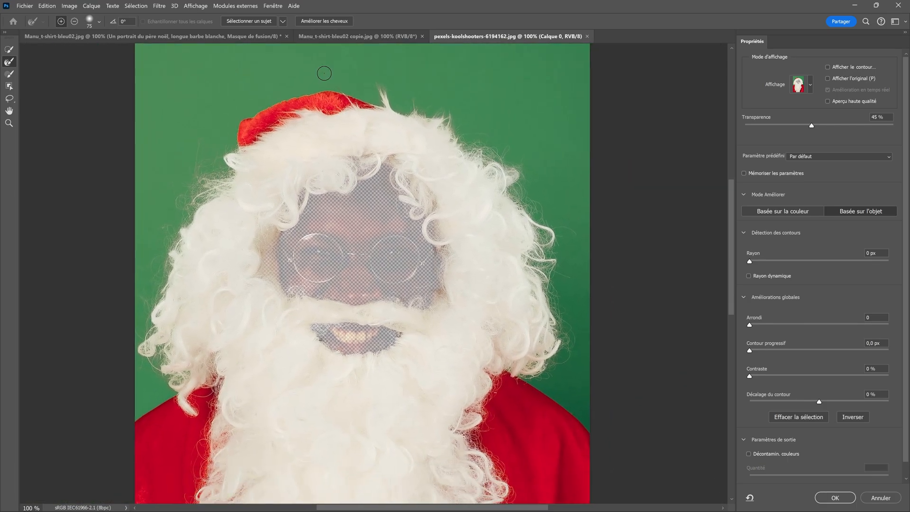
left_click(320, 22)
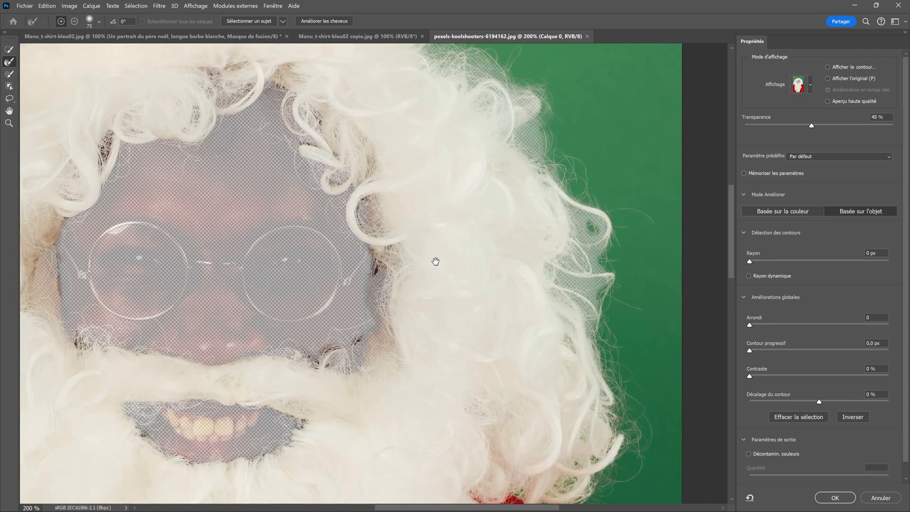
left_click_drag(377, 259, 456, 283)
left_click_drag(812, 125, 894, 125)
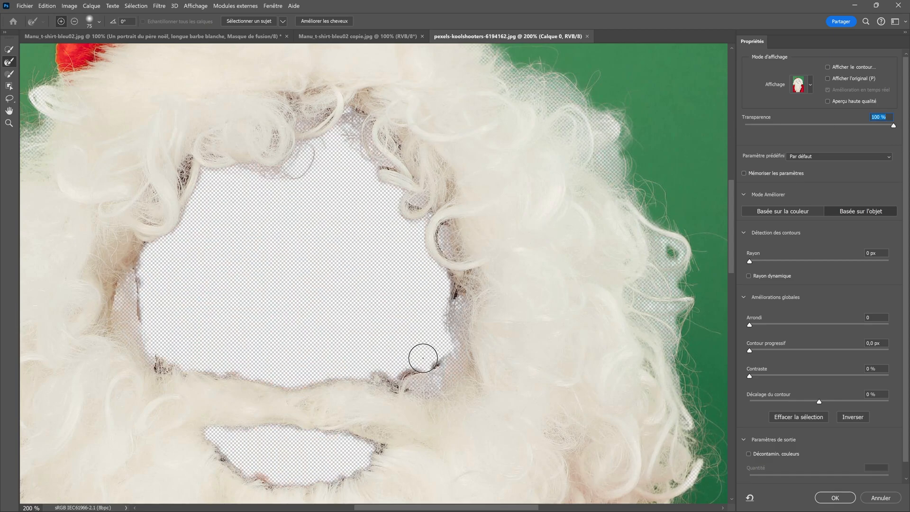
Step: Brush over the remaining skin traces along the cheeks and forehead curls with the Refine Edge brush at size 75
mouse_move(423, 358)
left_mouse_down()
mouse_move(451, 295)
mouse_move(442, 356)
mouse_move(400, 372)
mouse_move(373, 329)
left_mouse_up()
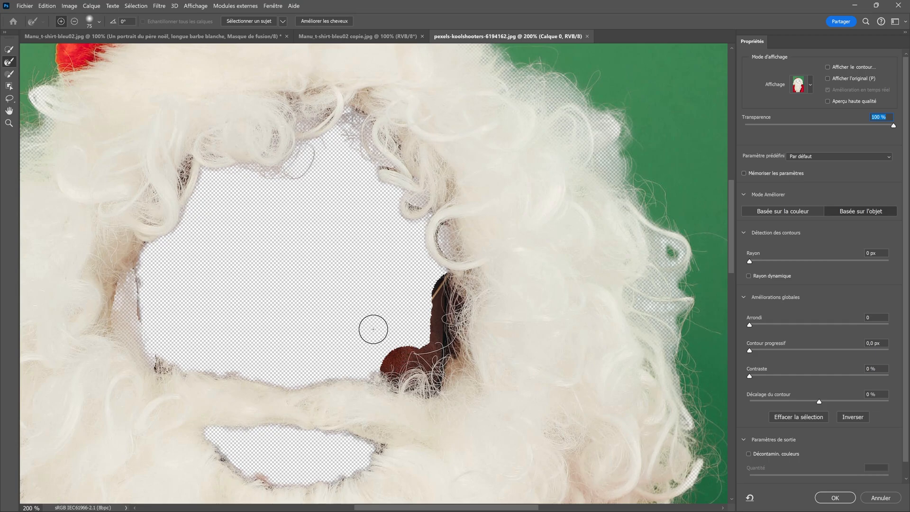
left_click_drag(379, 370, 369, 339)
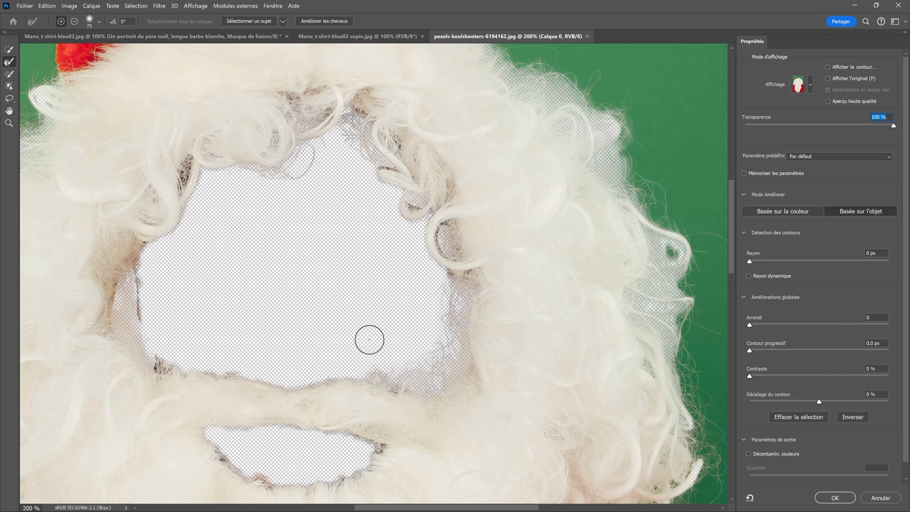
mouse_move(190, 365)
left_mouse_down()
mouse_move(107, 304)
mouse_move(136, 204)
left_mouse_up()
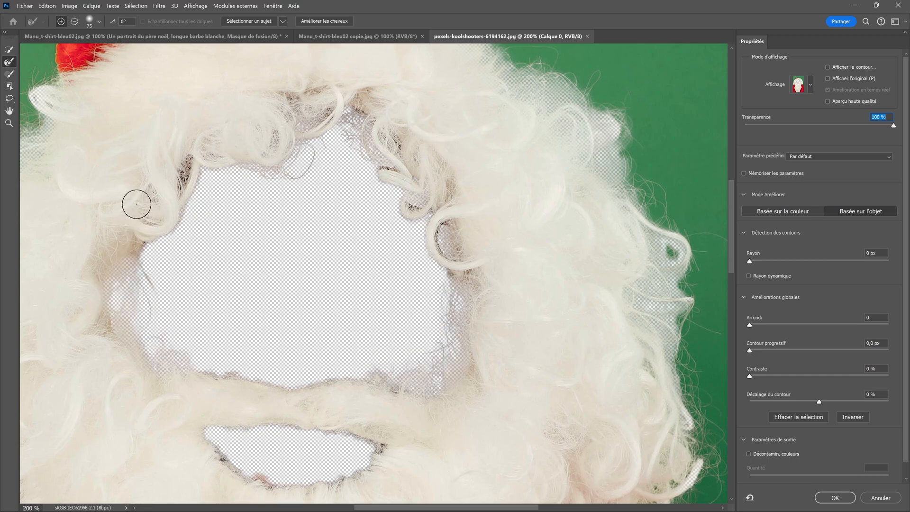
left_click_drag(123, 281, 106, 325)
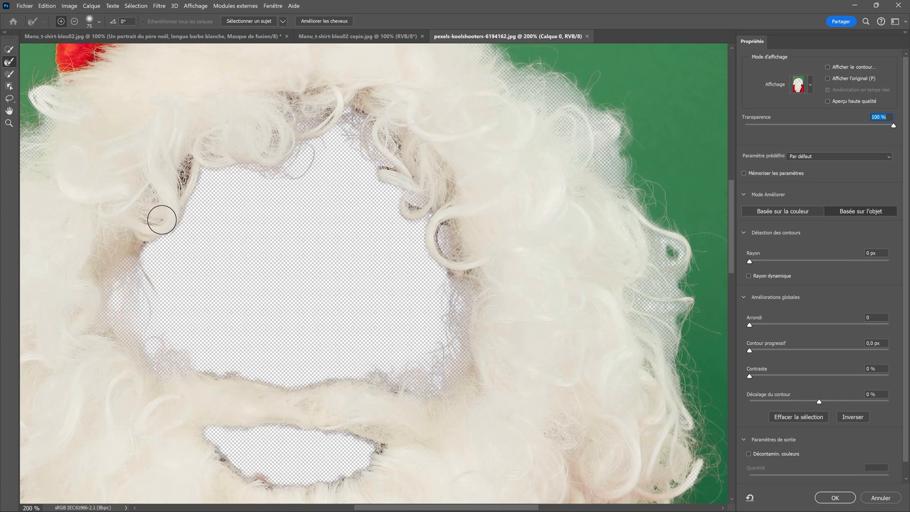
left_click_drag(162, 219, 194, 148)
mouse_move(370, 153)
left_mouse_down()
mouse_move(446, 227)
mouse_move(453, 263)
left_mouse_up()
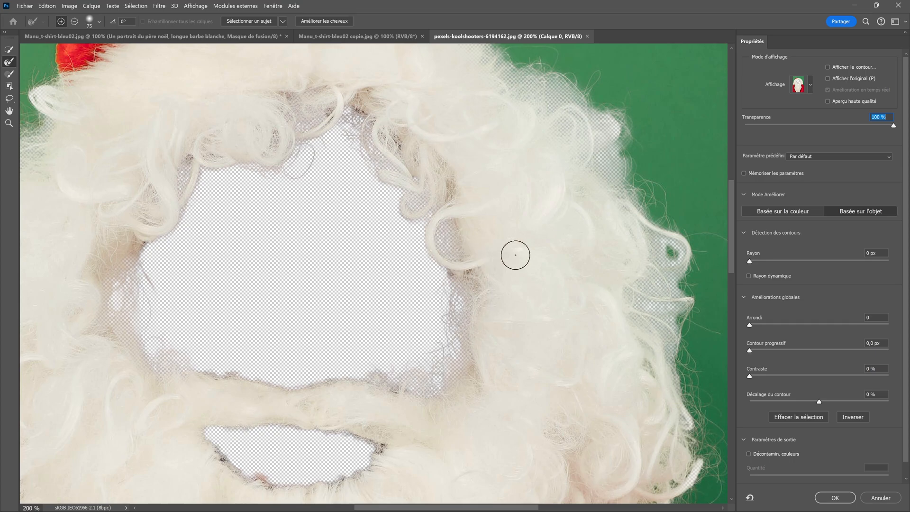
Step: Compare the color-based refine mode with the object-based one, ending on Basée sur l'objet
left_click(775, 212)
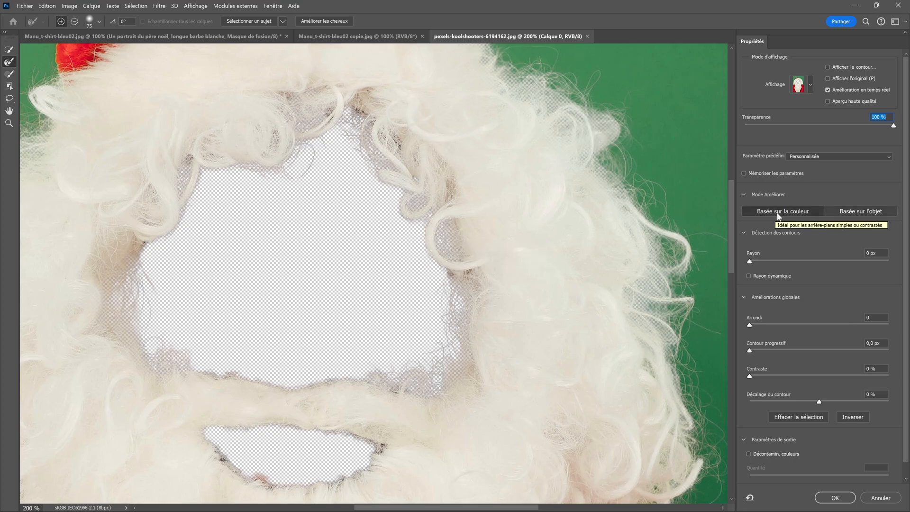
left_click(852, 210)
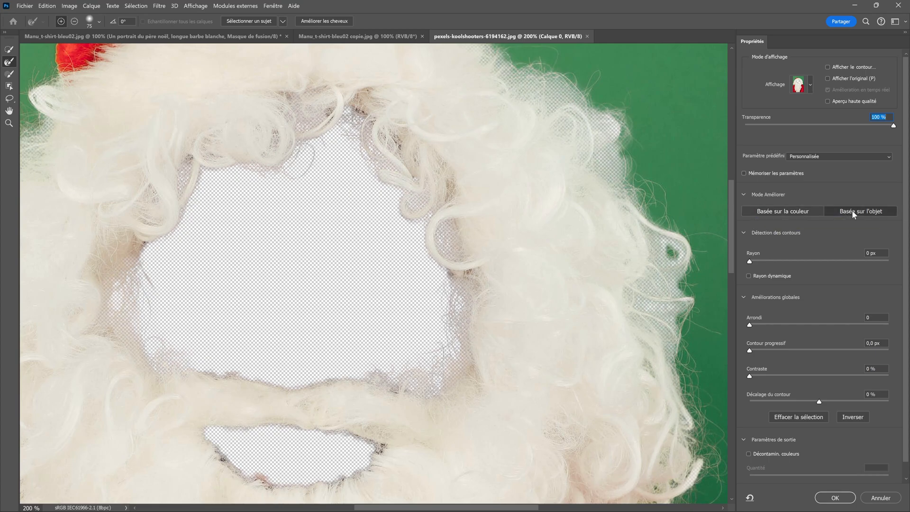
Step: Paint the semi-transparent areas along the outer edges of the hair and beard back into the selection with a size 299 brush
left_click(599, 197, "alt")
mouse_move(415, 214)
left_mouse_down()
mouse_move(520, 203)
mouse_move(529, 175)
left_mouse_up()
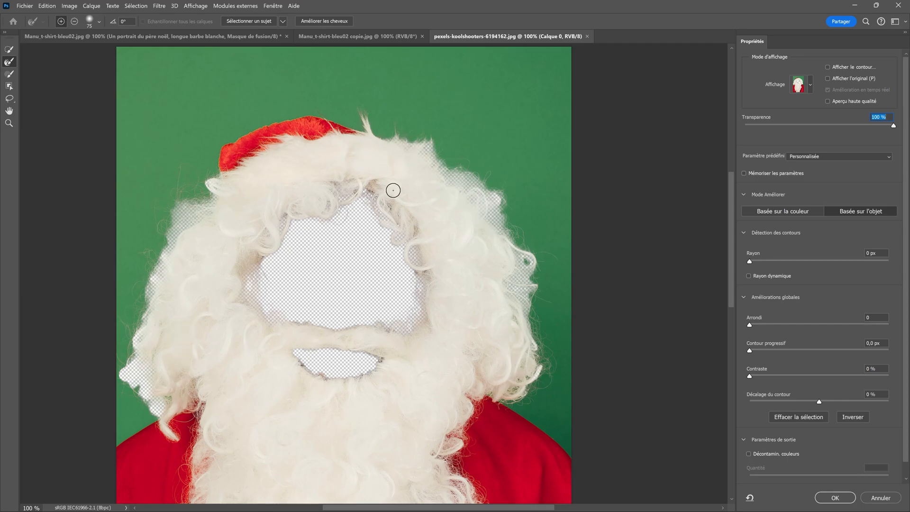
left_click(10, 74)
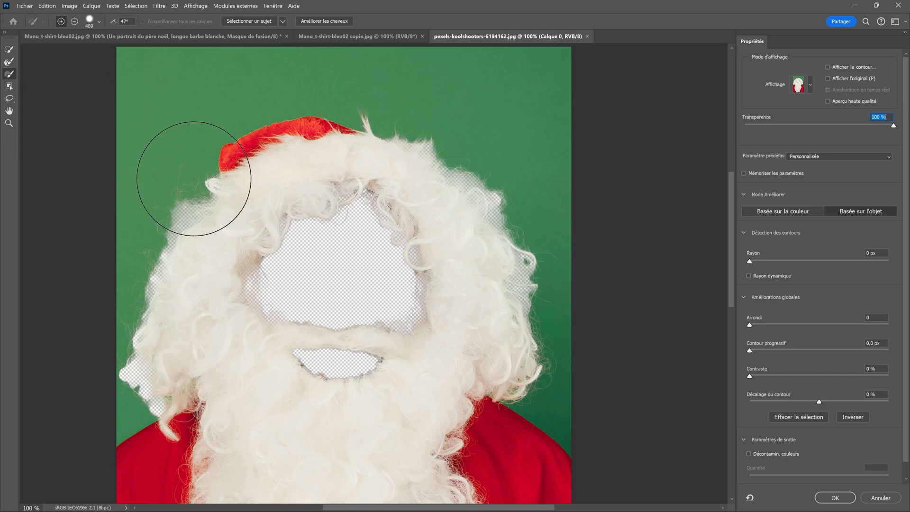
mouse_move(199, 192)
left_mouse_down()
mouse_move(176, 218)
mouse_move(162, 284)
left_mouse_up()
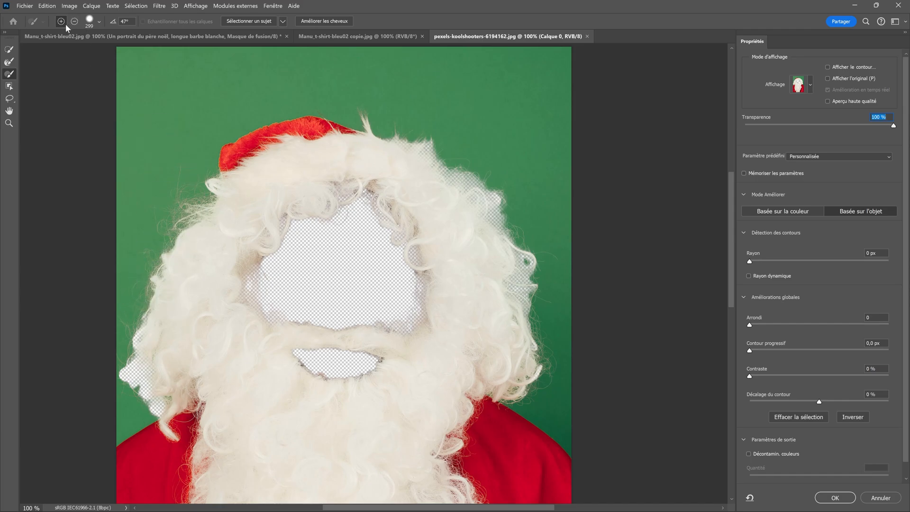
mouse_move(355, 152)
left_mouse_down()
mouse_move(489, 207)
mouse_move(476, 182)
mouse_move(543, 309)
mouse_move(501, 432)
left_mouse_up()
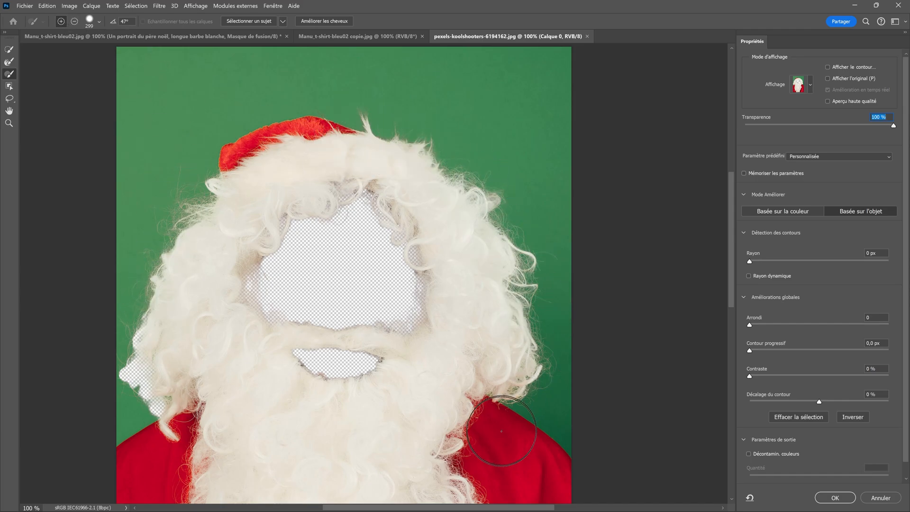
mouse_move(179, 409)
left_mouse_down()
mouse_move(150, 307)
mouse_move(122, 391)
left_mouse_up()
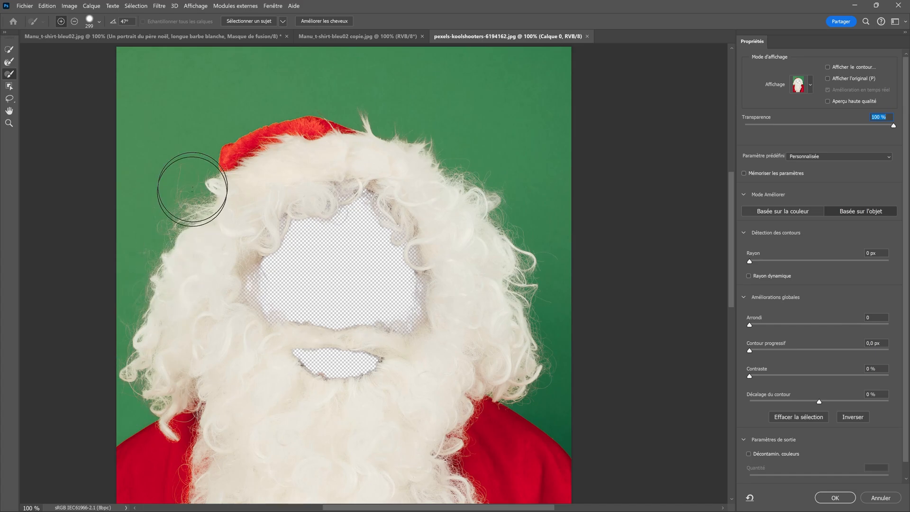
Step: Examine the mask around the face and mouth openings in Noir et blanc view, and return to Pelure d'oignon view
scroll(185, 227, "down", 3)
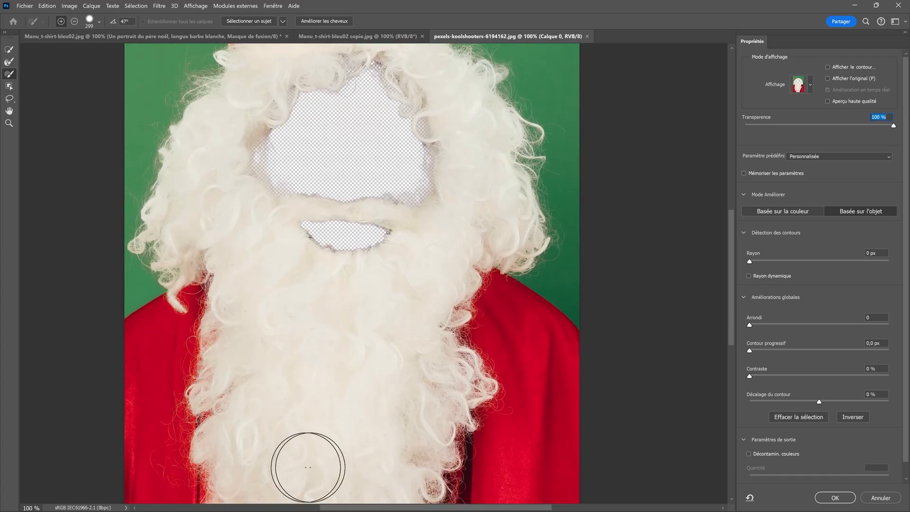
scroll(347, 431, "up", 2)
scroll(348, 434, "up", 5)
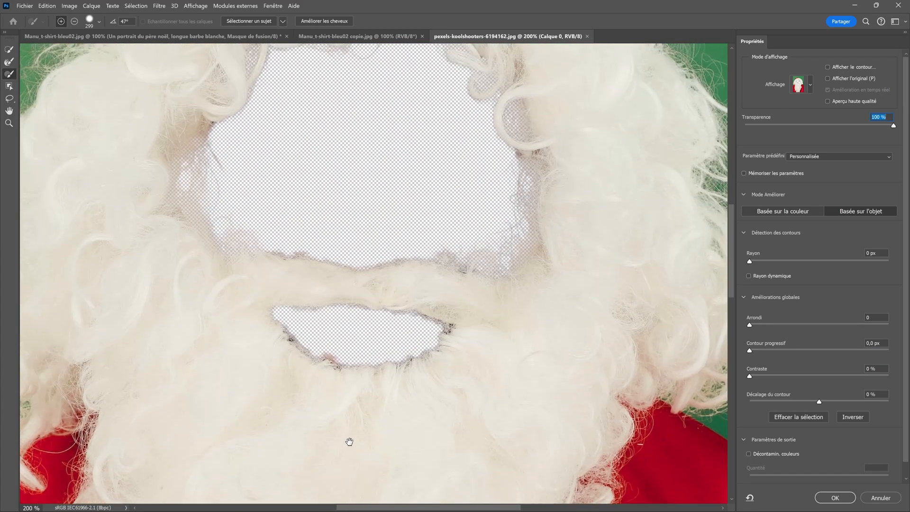
left_click(810, 85)
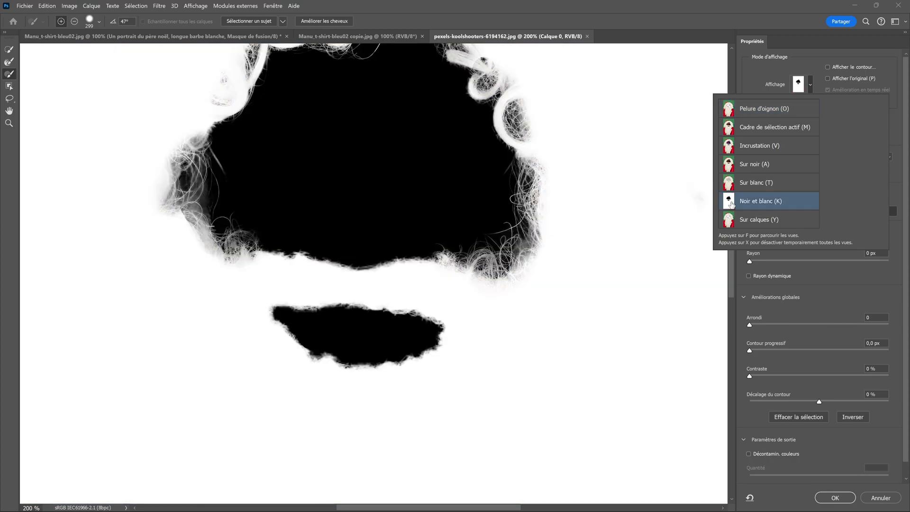
left_click_drag(417, 162, 380, 259)
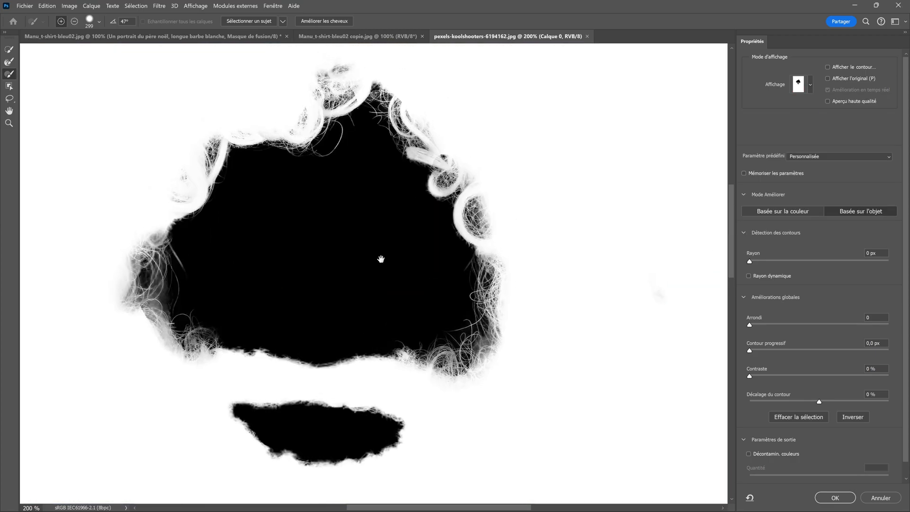
left_click(809, 86)
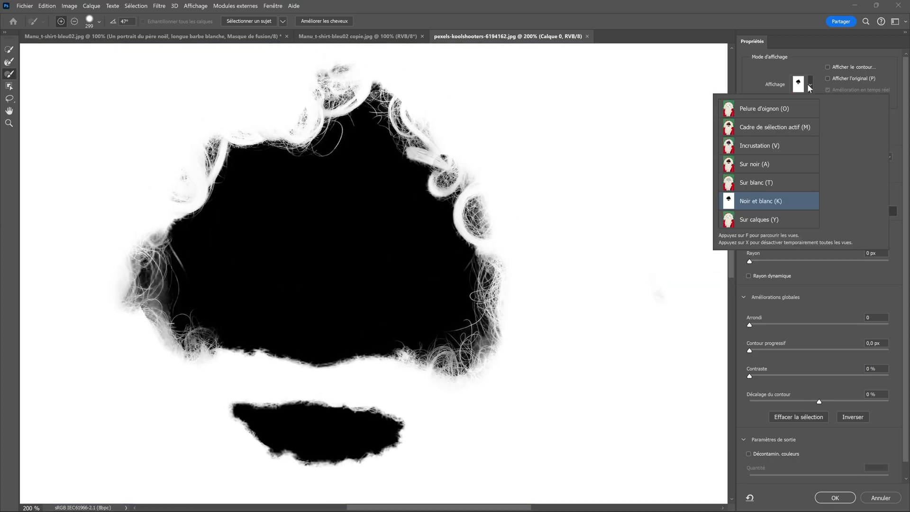
left_click(756, 112)
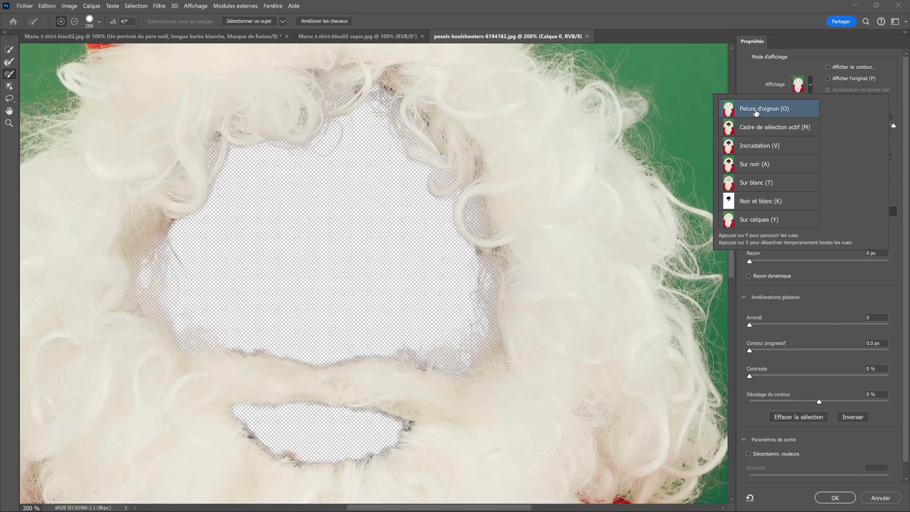
left_click(452, 239, "alt")
left_click_drag(454, 247, 448, 223)
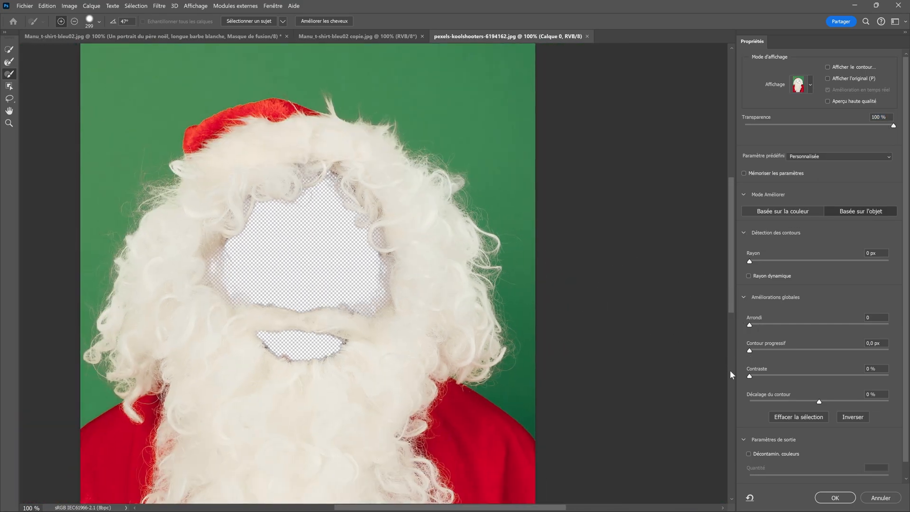
Step: Enable color decontamination at 100% and output the selection to a new layer with a layer mask
scroll(750, 422, "down", 1)
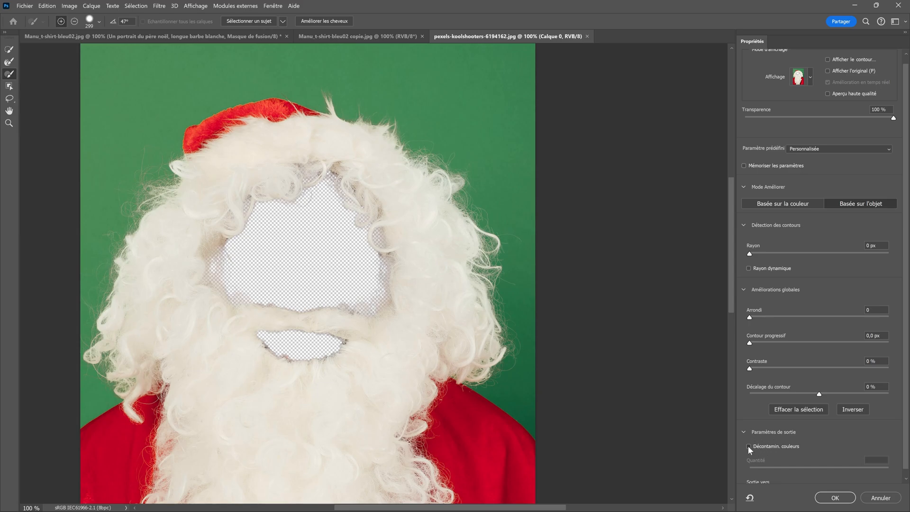
left_click(748, 445)
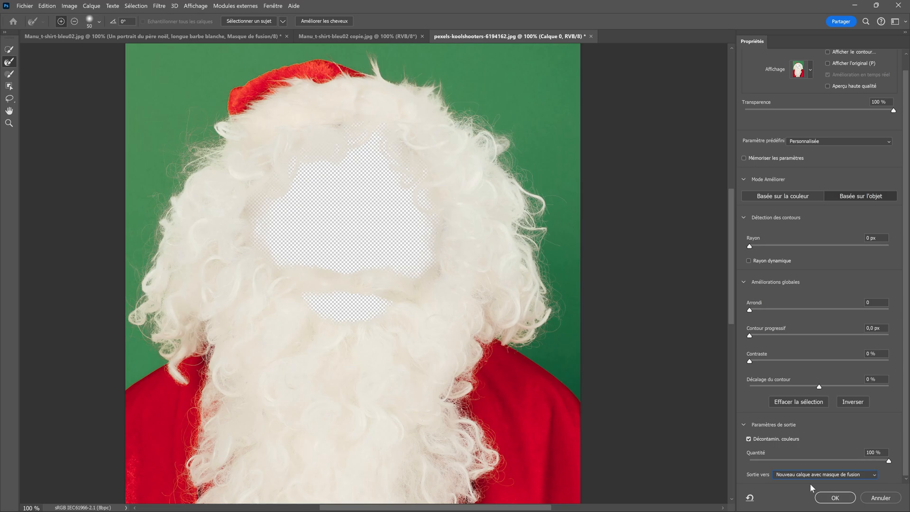
left_click(834, 498)
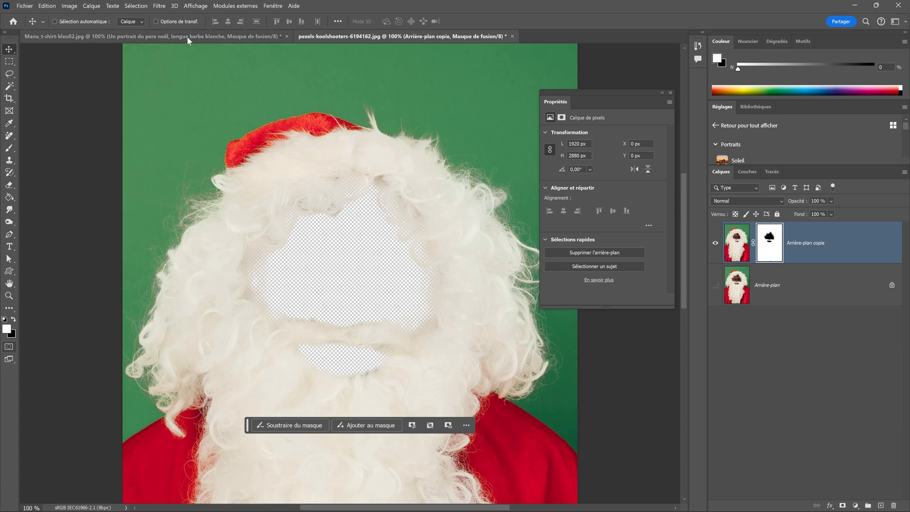
Step: Duplicate the generated Santa portrait document under its suggested copy name and return to the original document
left_click(187, 36)
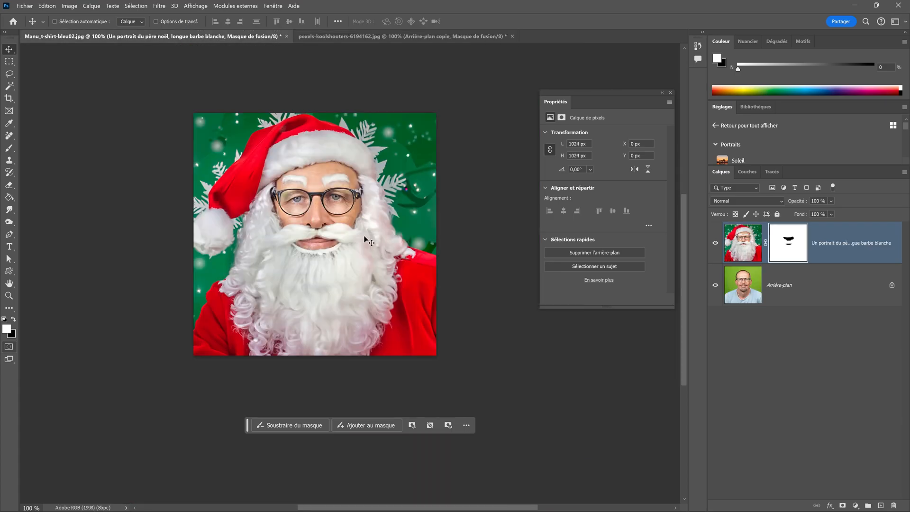
left_click(346, 36)
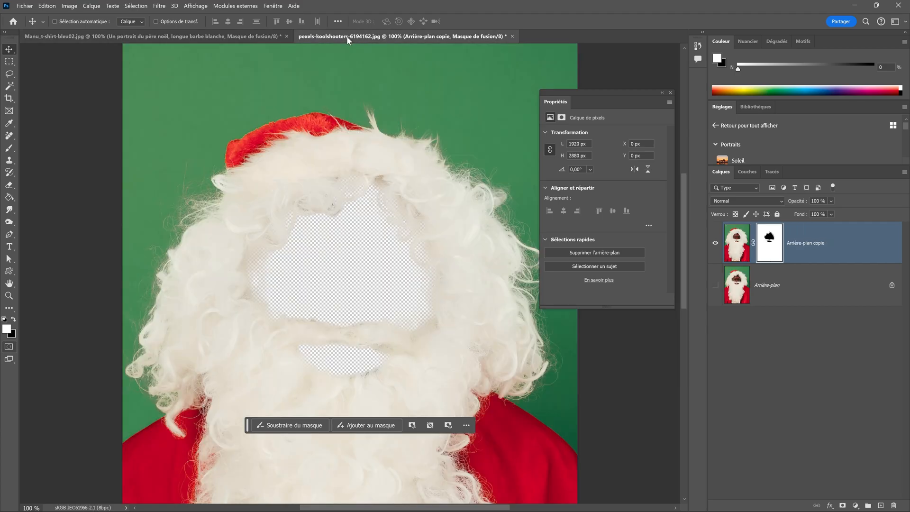
left_click(182, 37)
left_click(69, 5)
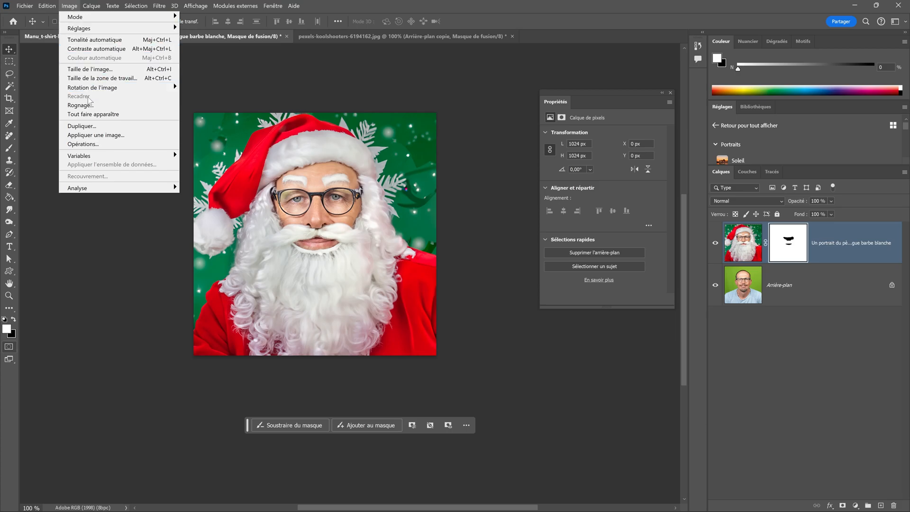
left_click(83, 126)
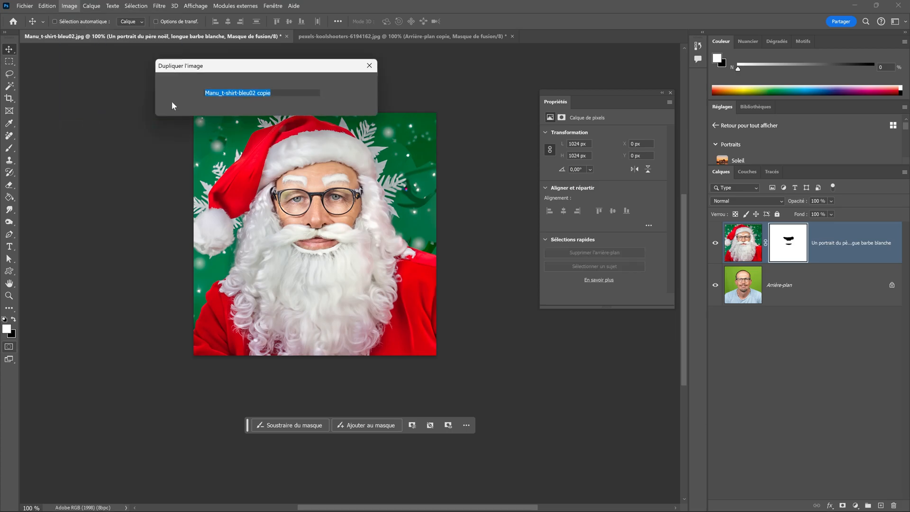
left_click(354, 86)
left_click(150, 36)
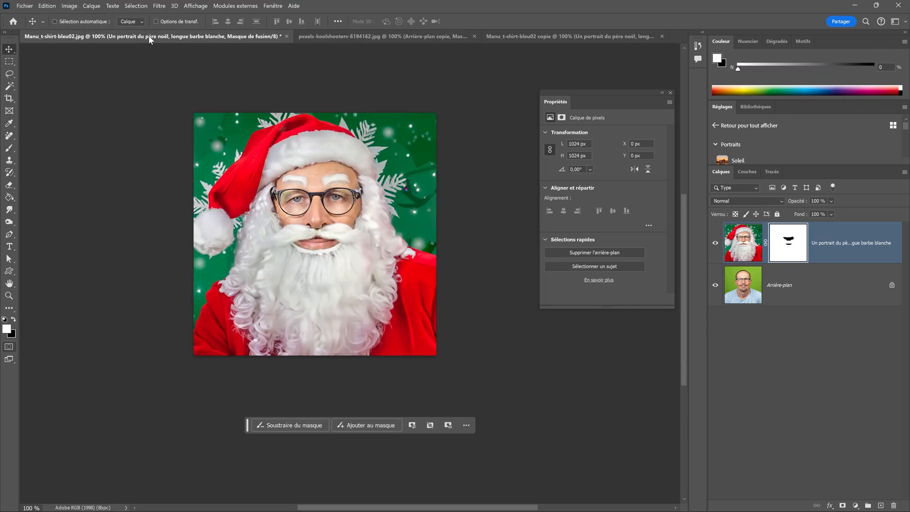
Step: Revert the original portrait document to its last saved version
left_click(28, 6)
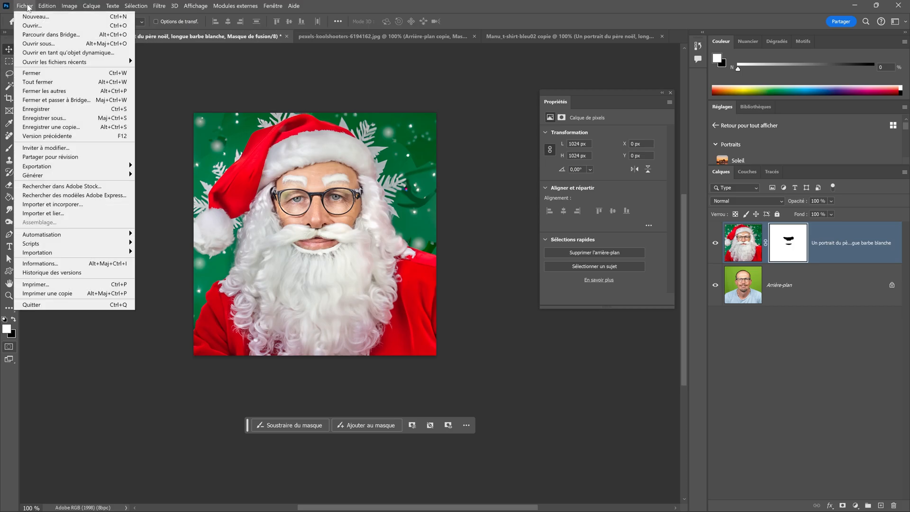
left_click(42, 136)
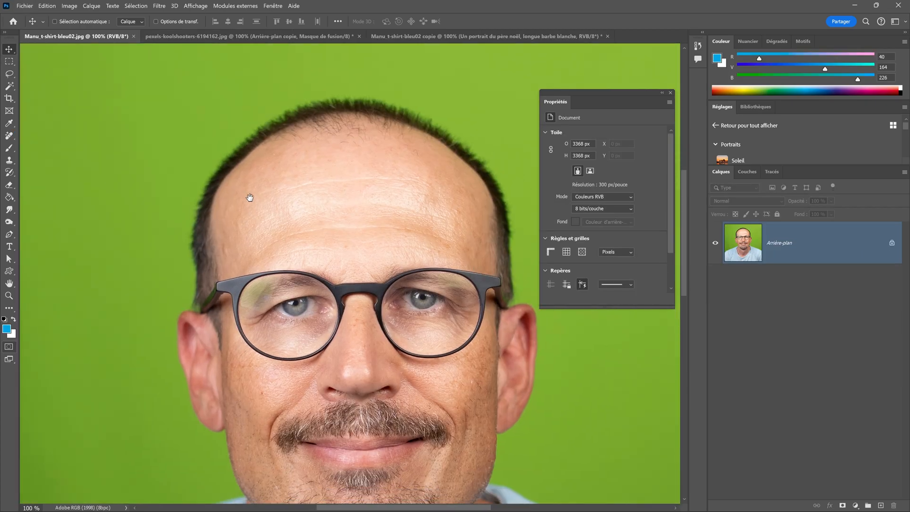
left_click_drag(250, 198, 231, 187)
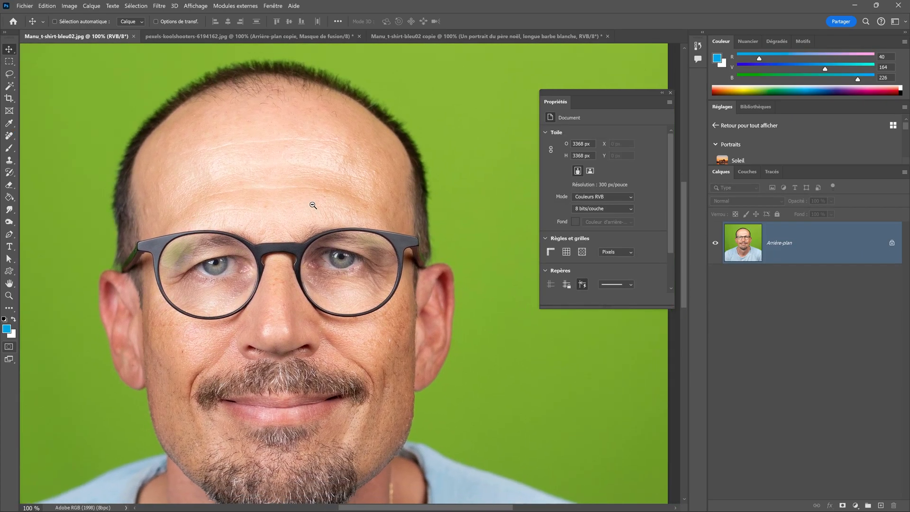
scroll(293, 209, "down", 3)
Step: Copy the portrait into the pexels-koolshooters-6194162.jpg document, converting its colors to preserve their appearance
left_click_drag(257, 293, 392, 38)
left_click_drag(297, 35, 324, 229)
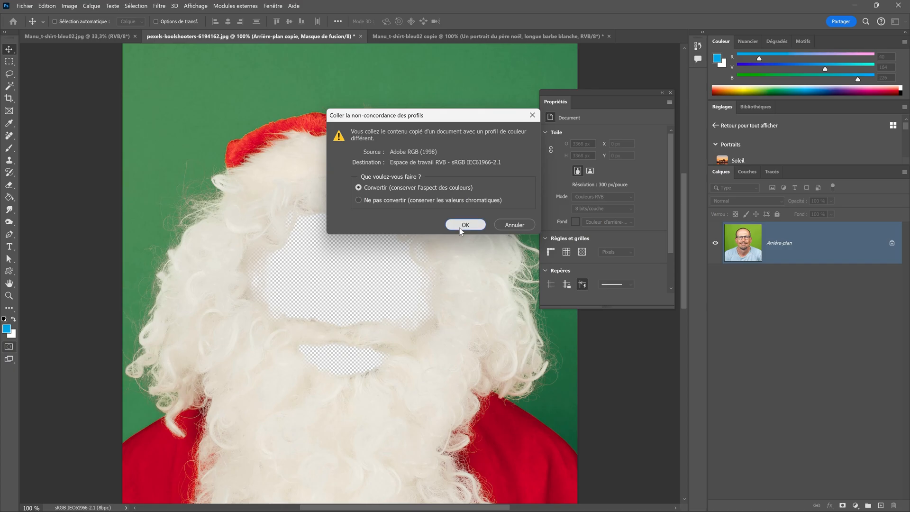
left_click(458, 226)
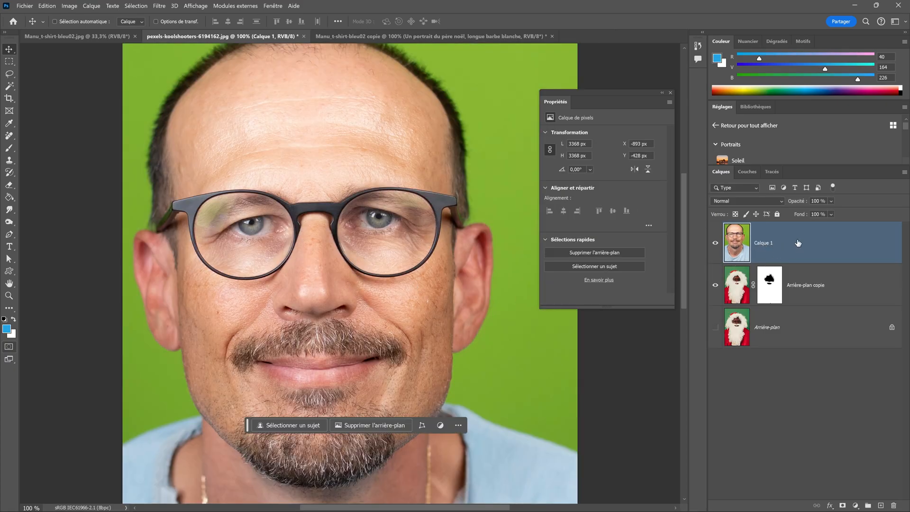
Step: Place the portrait layer beneath the masked Santa layer and shift it so both eyes lie in the face opening
left_click_drag(798, 242, 796, 294)
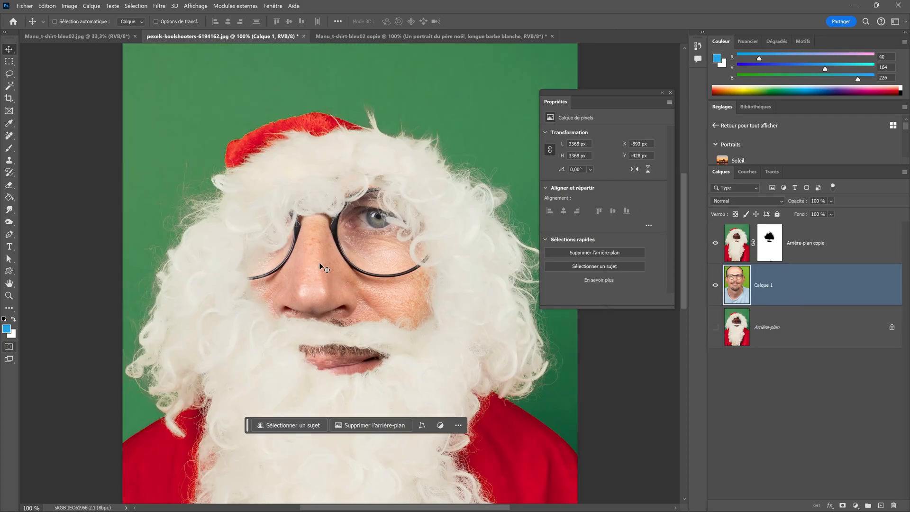
left_click_drag(320, 262, 417, 235)
key("ctrl+minus")
key("ctrl+plus")
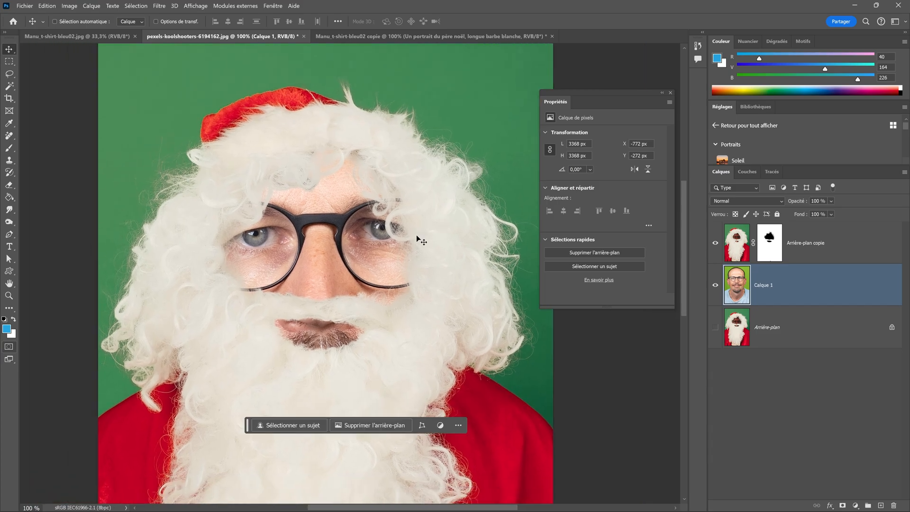
Step: Hide the masked Santa copy, set the portrait layer's opacity to 51%, and show the original Santa background beneath it
left_click(714, 283)
left_click(715, 245)
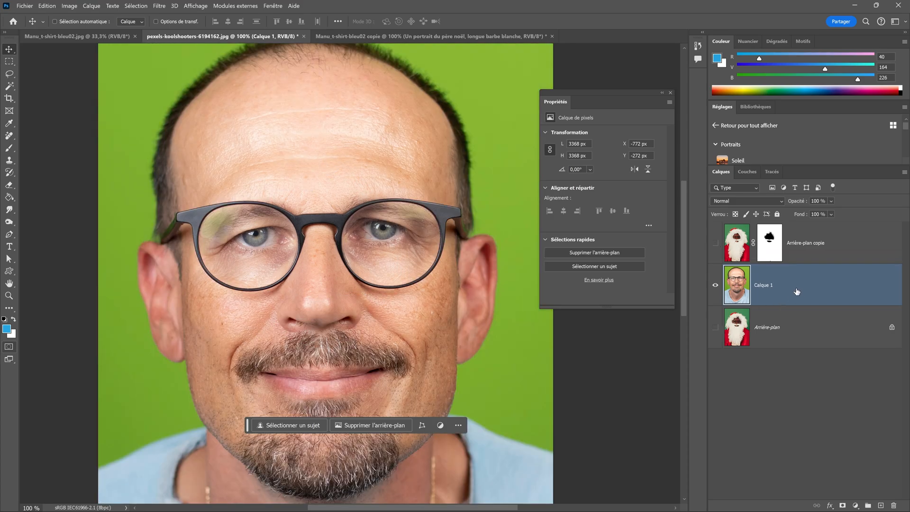
left_click_drag(797, 201, 772, 205)
type("51")
key("Return")
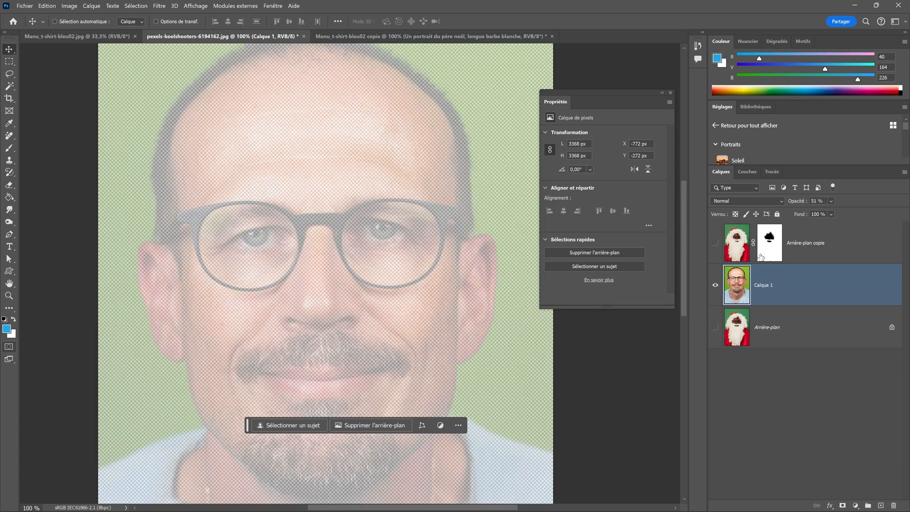
left_click(715, 328)
Step: Move the semi-transparent portrait so one of its eyes lies exactly over the Santa's visible eye
left_click_drag(406, 229, 376, 255)
left_click(376, 255)
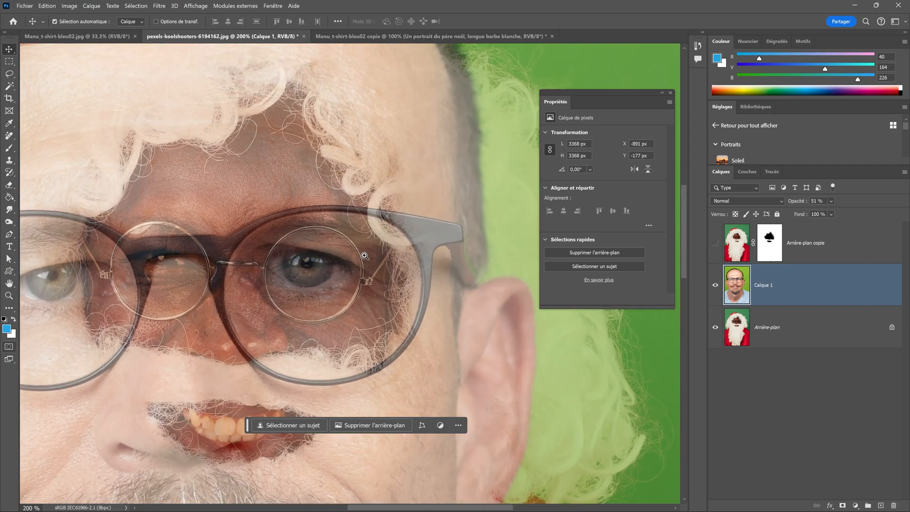
left_click(376, 255)
left_click_drag(319, 325, 346, 287)
left_click(346, 286, "ctrl+alt")
left_click(346, 286, "ctrl+alt")
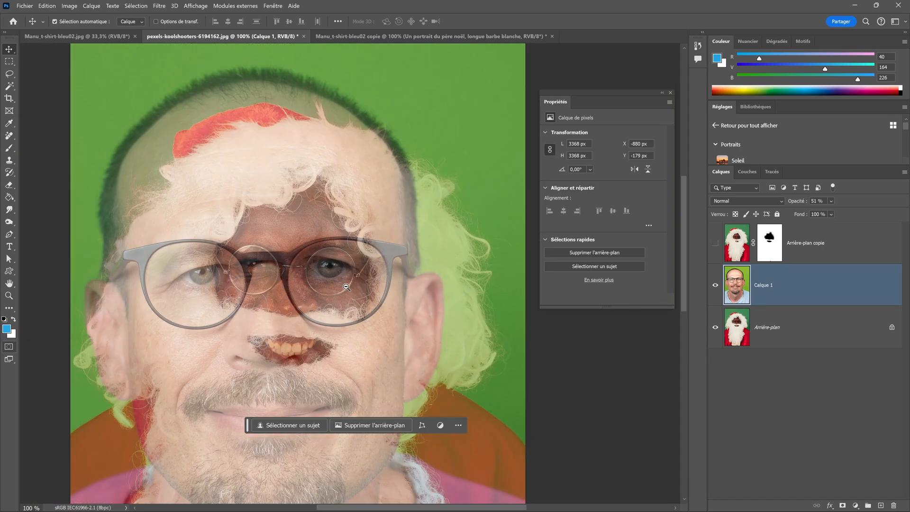
left_click(346, 286, "ctrl+alt")
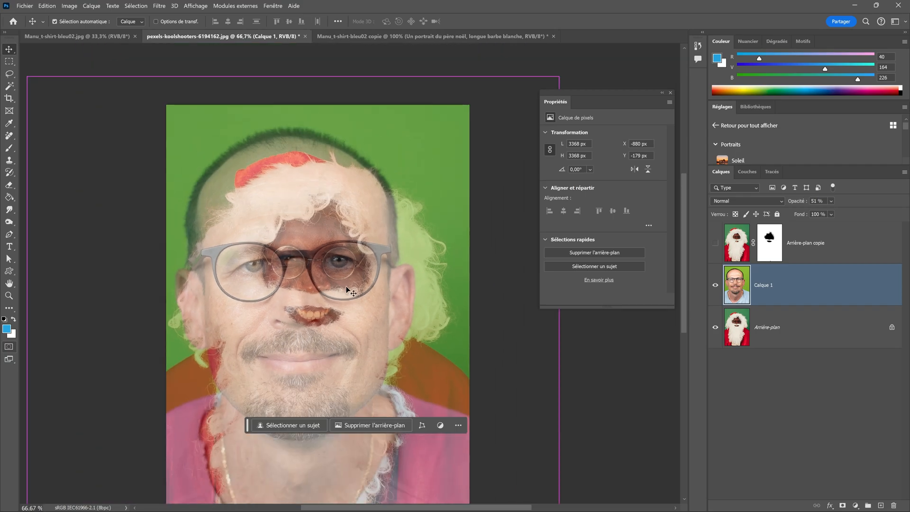
Step: Scale the portrait to about 57.21% and rotate it about 5.55° around a reference point placed on the aligned eye
key("ctrl+t")
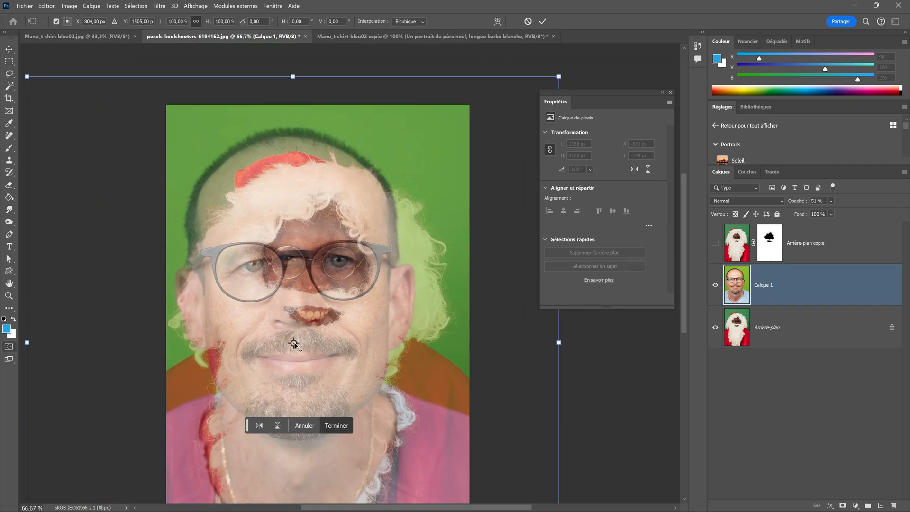
left_click(56, 21)
left_click_drag(294, 342, 339, 260)
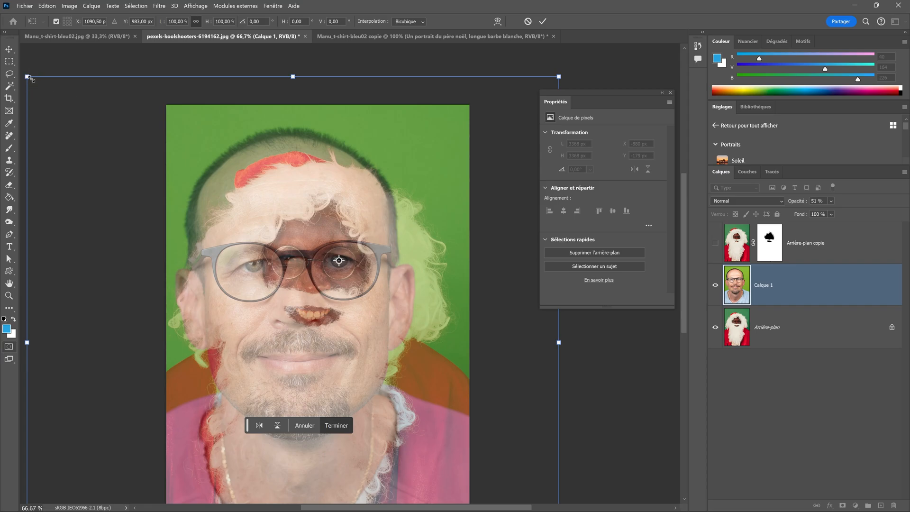
left_click_drag(27, 77, 174, 150)
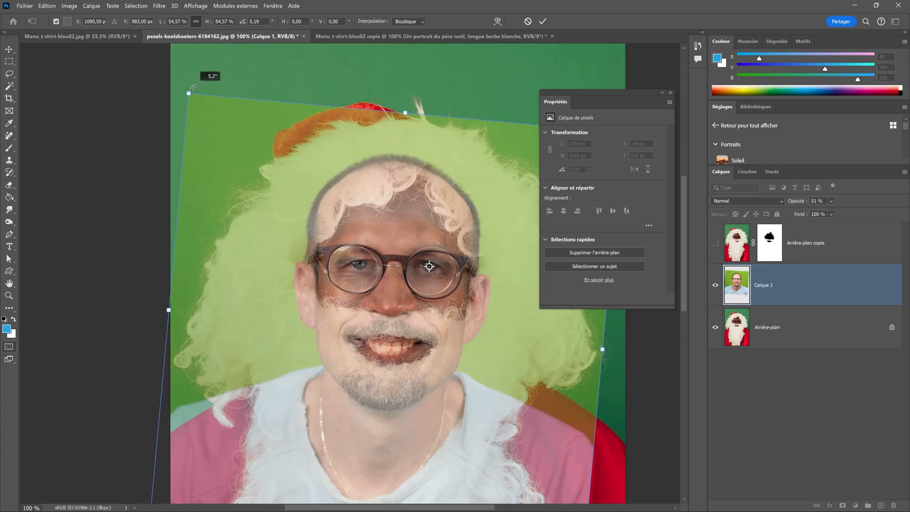
mouse_move(191, 91)
left_mouse_down()
mouse_move(233, 85)
mouse_move(207, 94)
mouse_move(201, 110)
mouse_move(179, 82)
left_mouse_up()
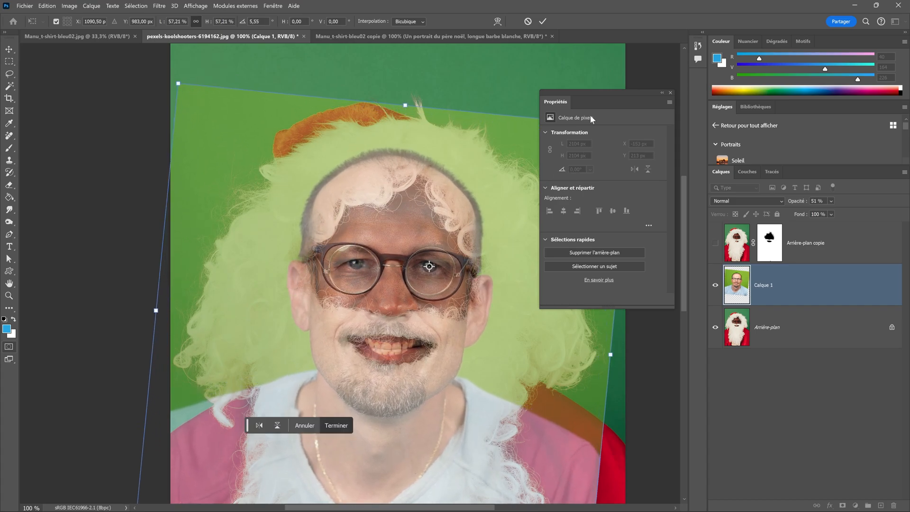
left_click(542, 21)
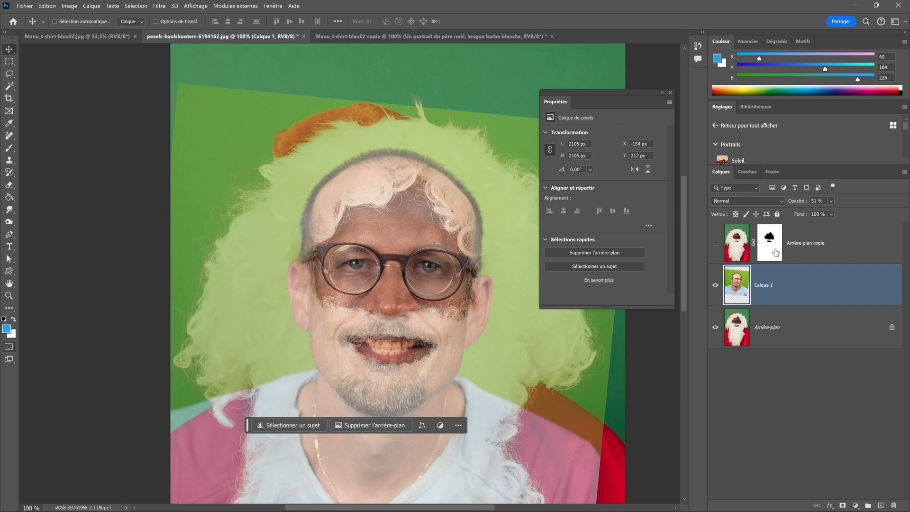
Step: Restore the portrait layer's opacity to 100% and show the masked Santa copy above it
key("0")
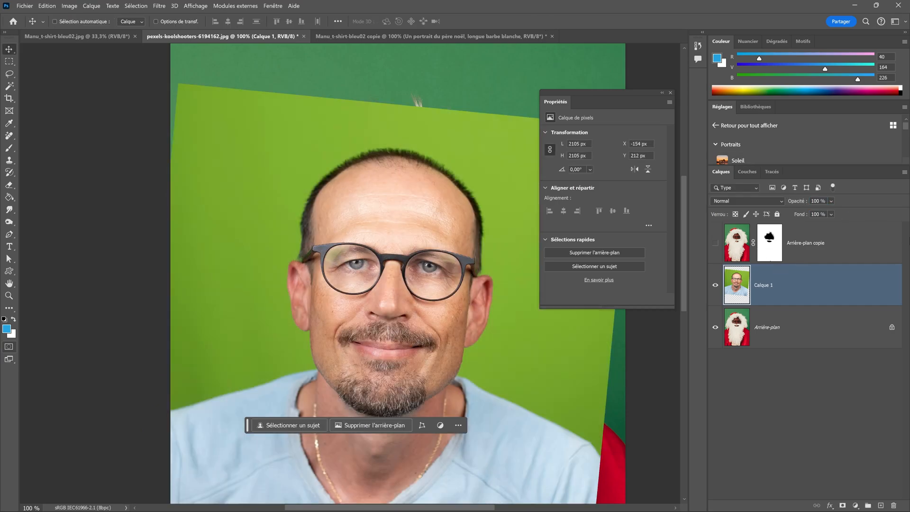
left_click(716, 243)
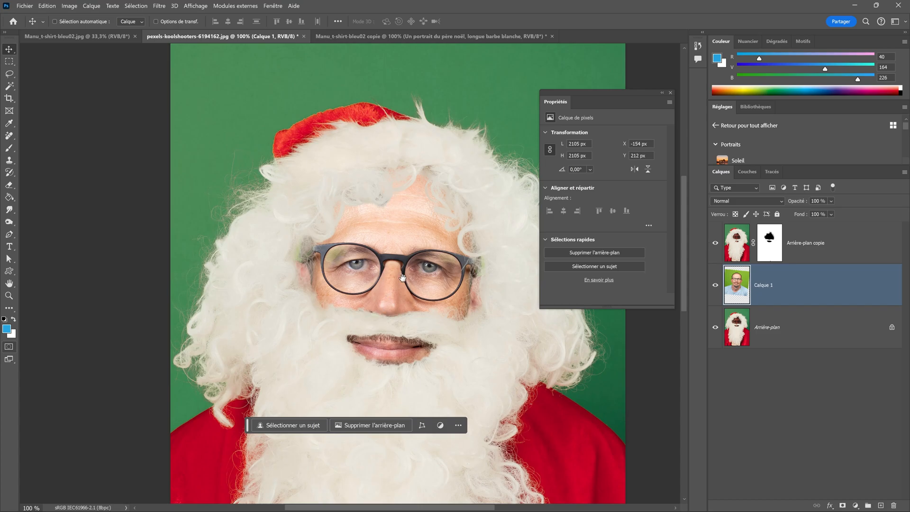
key("ctrl+minus")
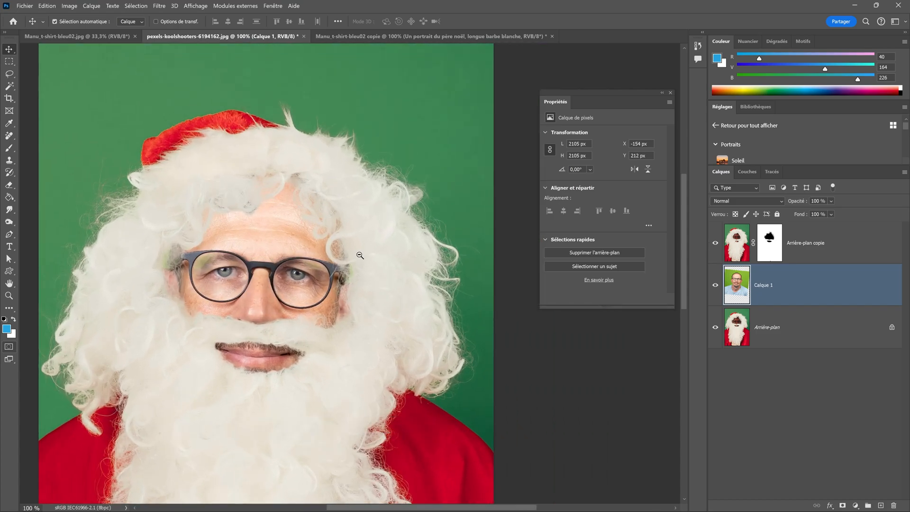
left_click(362, 254, "alt")
left_click_drag(362, 253, 378, 240)
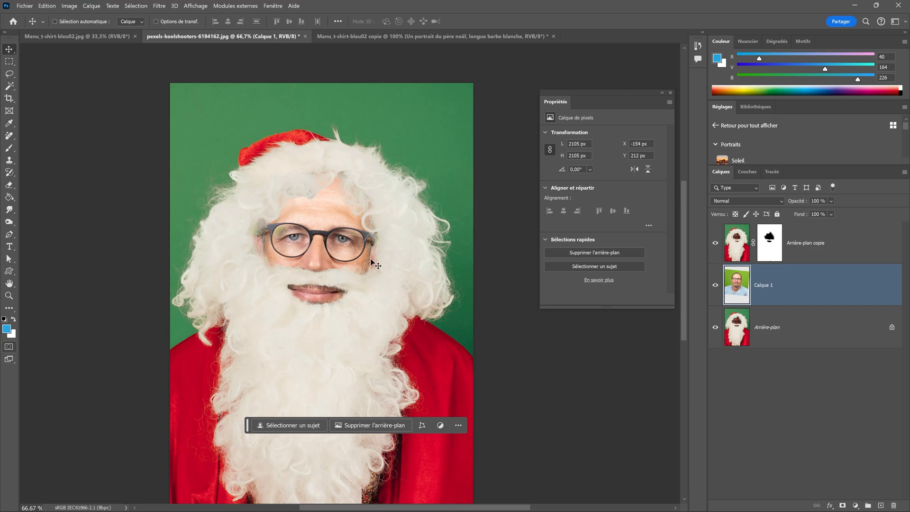
Step: Add a Curves adjustment layer directly above the portrait and darken the face by lowering the white point and midtones
left_click(816, 248)
left_click(816, 287)
left_click(855, 506)
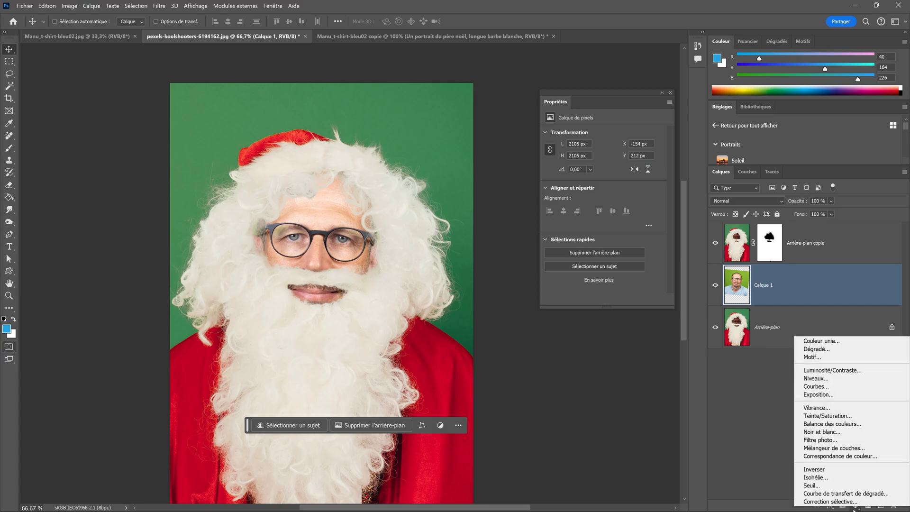
left_click(816, 386)
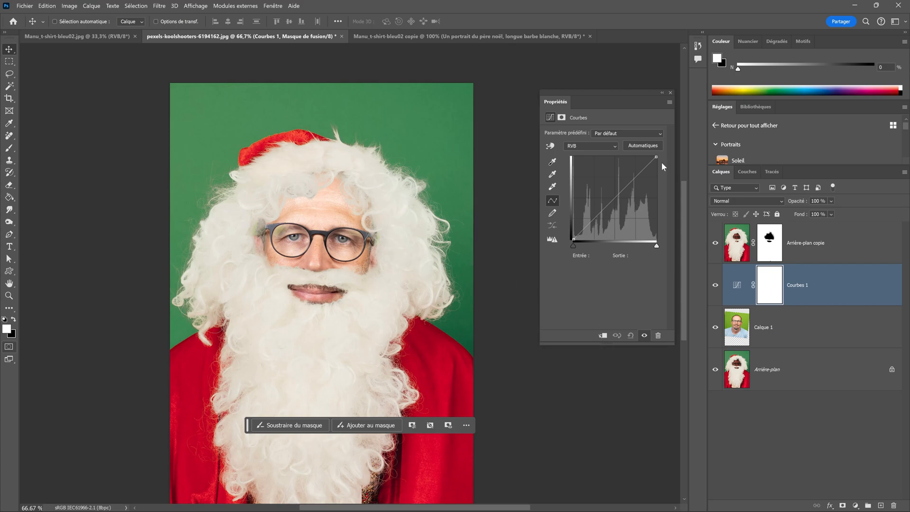
left_click_drag(654, 157, 659, 173)
left_click_drag(616, 202, 619, 211)
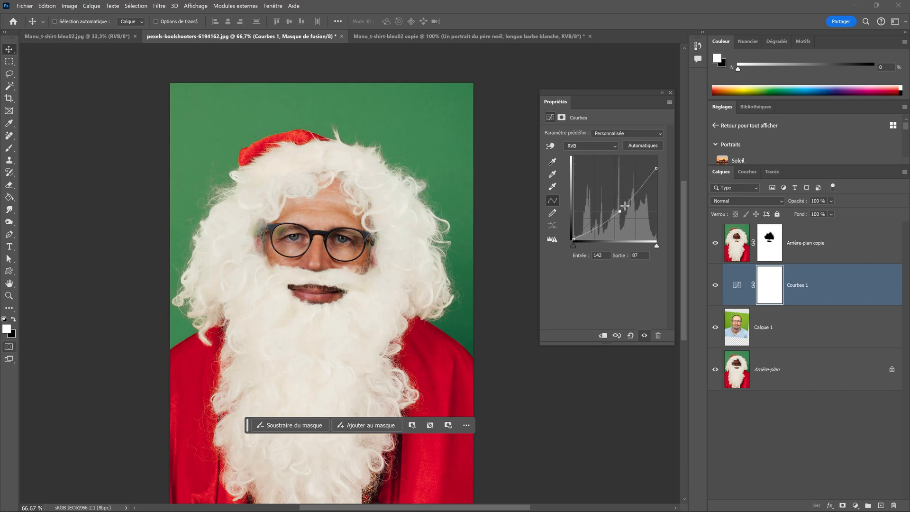
left_click_drag(654, 170, 655, 168)
left_click_drag(619, 210, 618, 216)
Step: Paint black on the Curves mask with a size 295 brush to remove the darkening from the center of the face
left_click(770, 279)
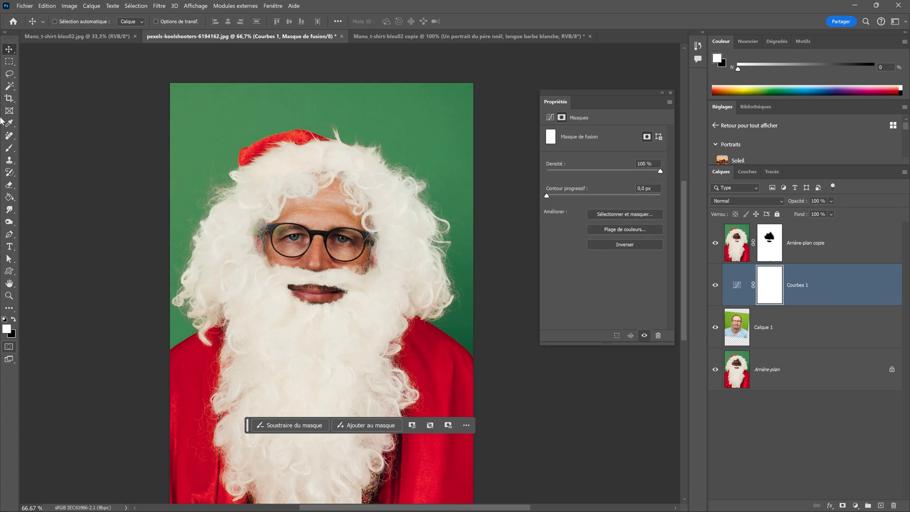
left_click(7, 150)
left_click_drag(313, 225, 354, 225)
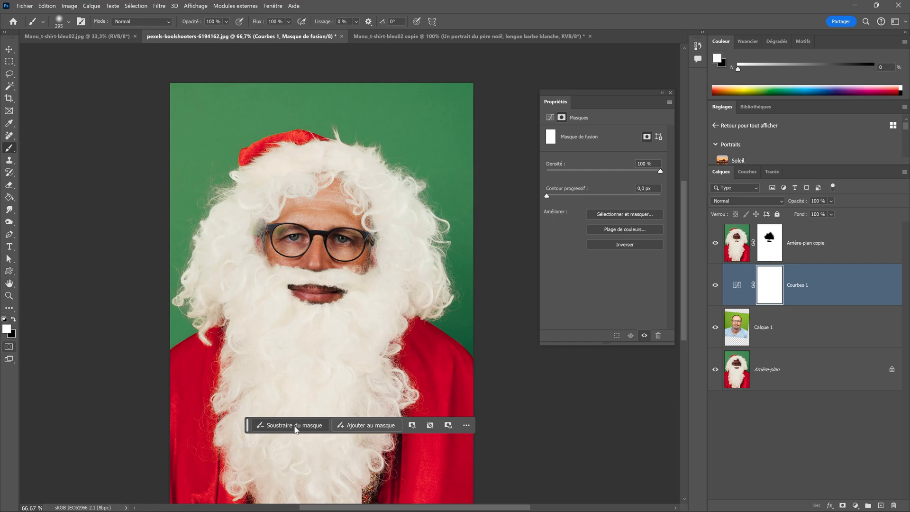
left_click(295, 425)
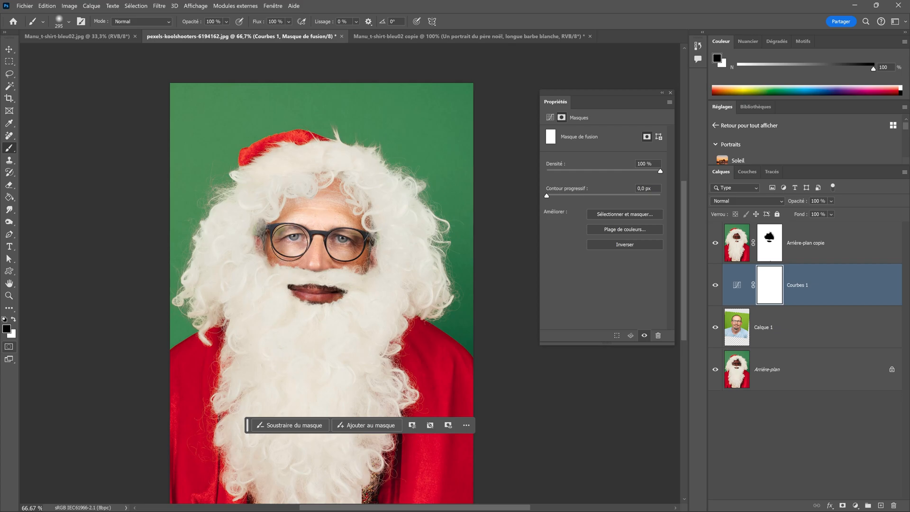
mouse_move(309, 263)
left_mouse_down()
mouse_move(314, 299)
mouse_move(326, 231)
mouse_move(343, 251)
mouse_move(348, 239)
mouse_move(333, 216)
mouse_move(299, 230)
mouse_move(325, 209)
left_mouse_up()
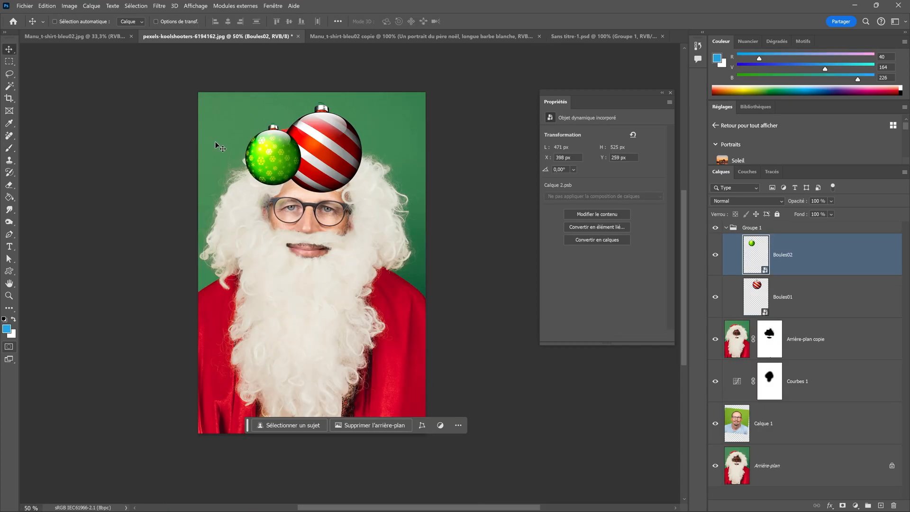
Step: Move the green bauble to the beard's edge near the shoulder and the red-and-white striped bauble beside the hat
mouse_move(263, 158)
left_mouse_down()
mouse_move(321, 331)
mouse_move(391, 341)
mouse_move(374, 333)
left_mouse_up()
left_click_drag(352, 137, 287, 141)
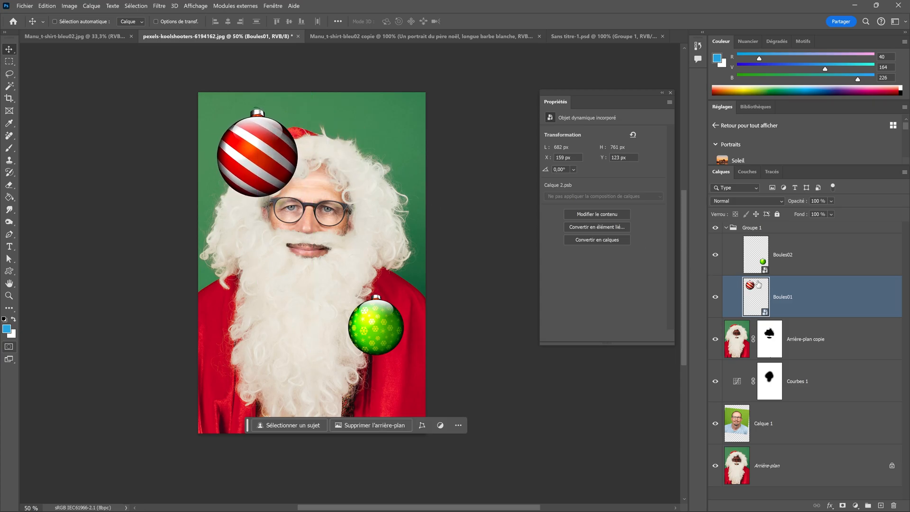